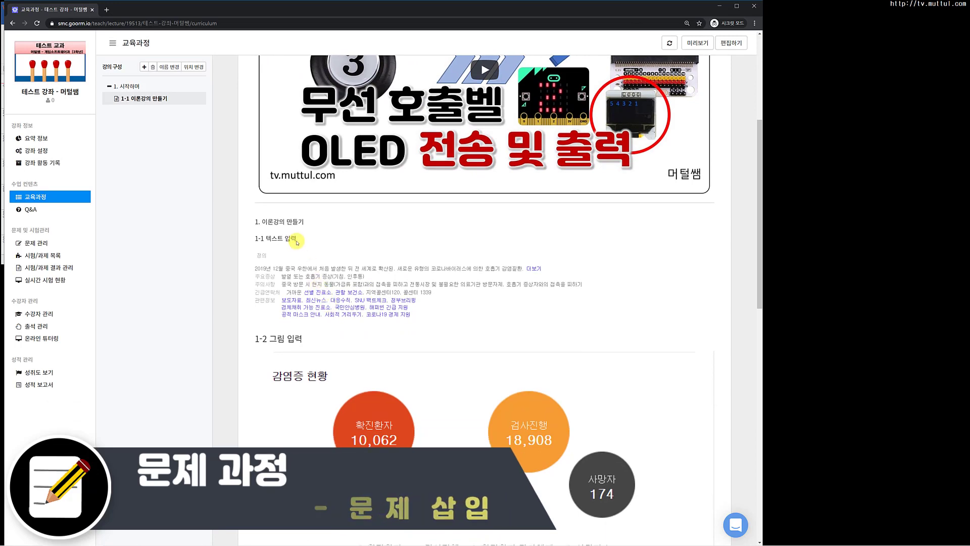
Open the lesson "1-1 이론강의 만들기" for editing and widen the browser window.
scroll(325, 241, "down", 3)
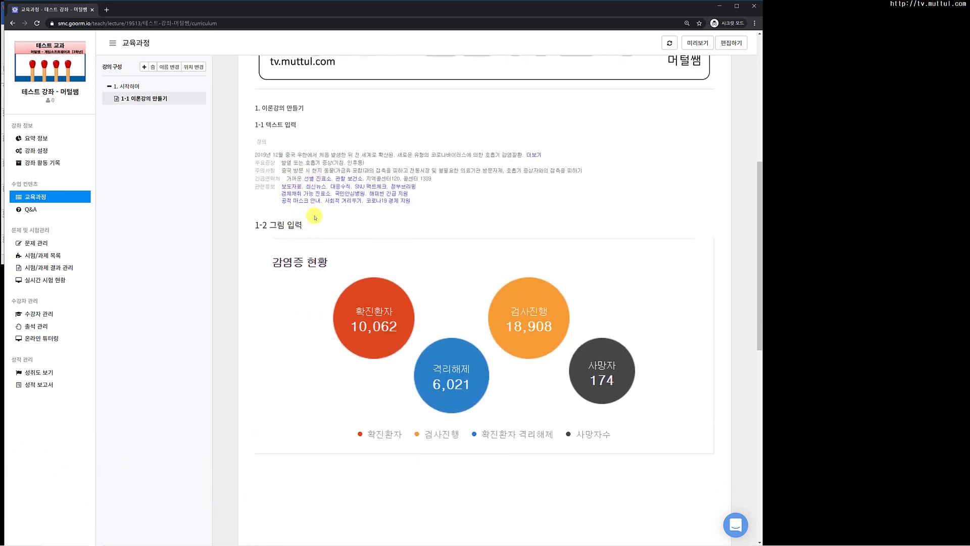
left_click(729, 43)
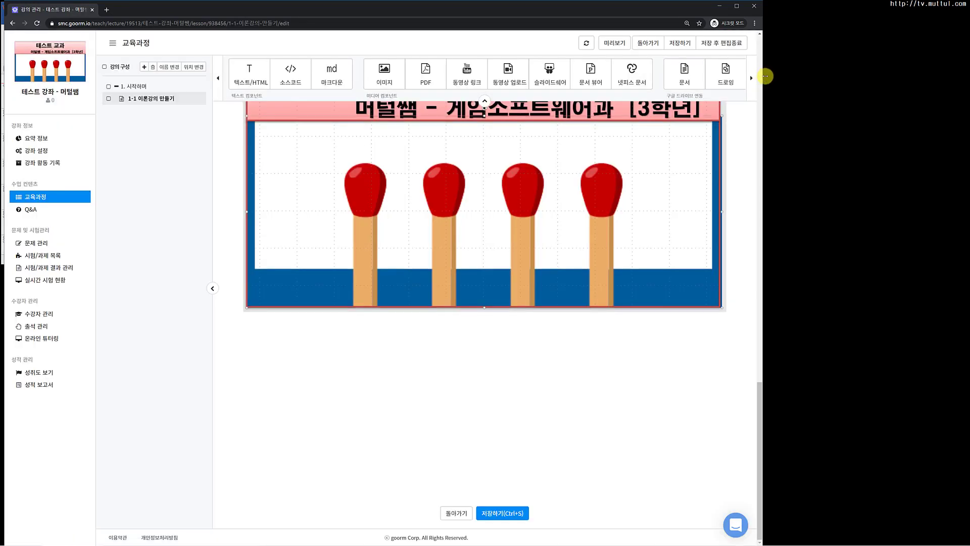
left_click_drag(766, 76, 835, 87)
scroll(568, 272, "up", 20)
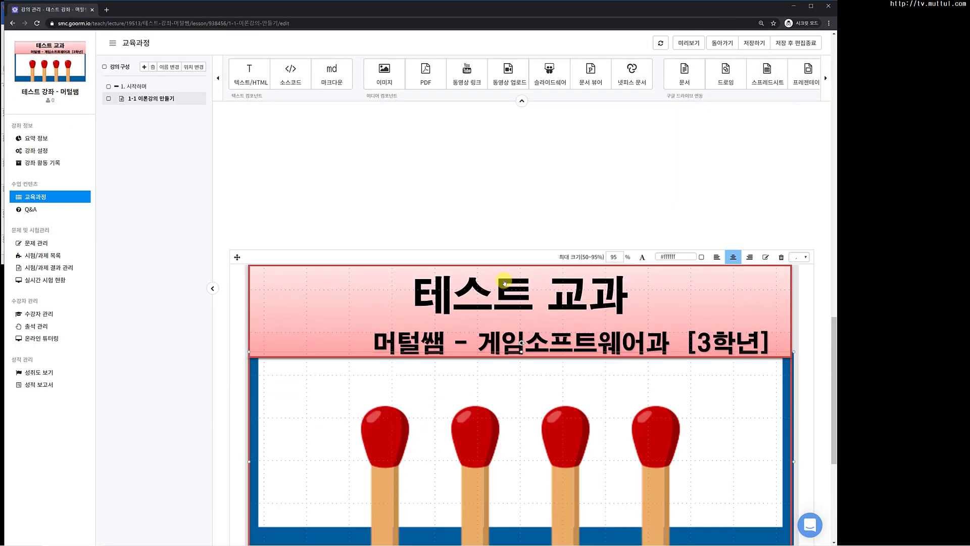
scroll(498, 270, "down", 9)
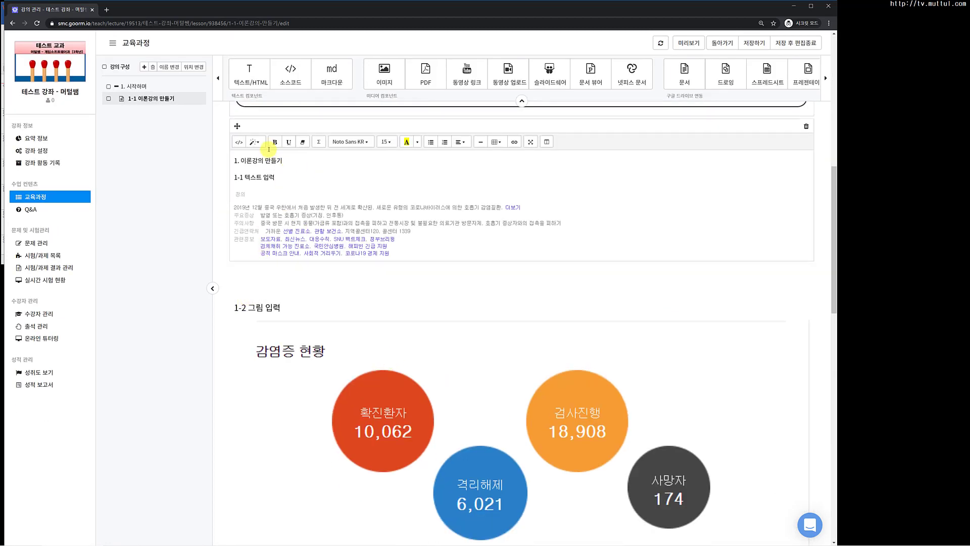
Insert the O/X question "1.1 강좌 만들기" below the "1-1 텍스트 입력" text block.
left_click(273, 126)
left_click(281, 126)
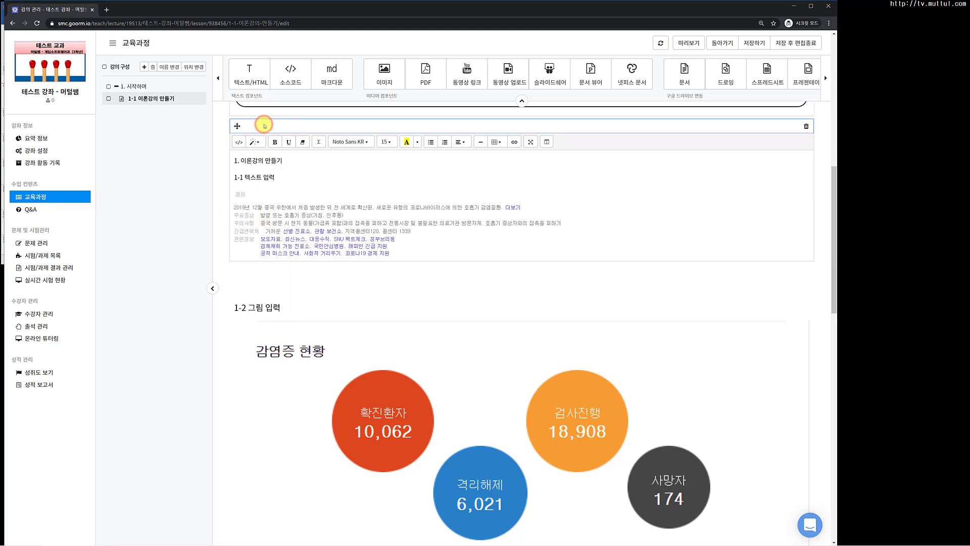
left_click(826, 77)
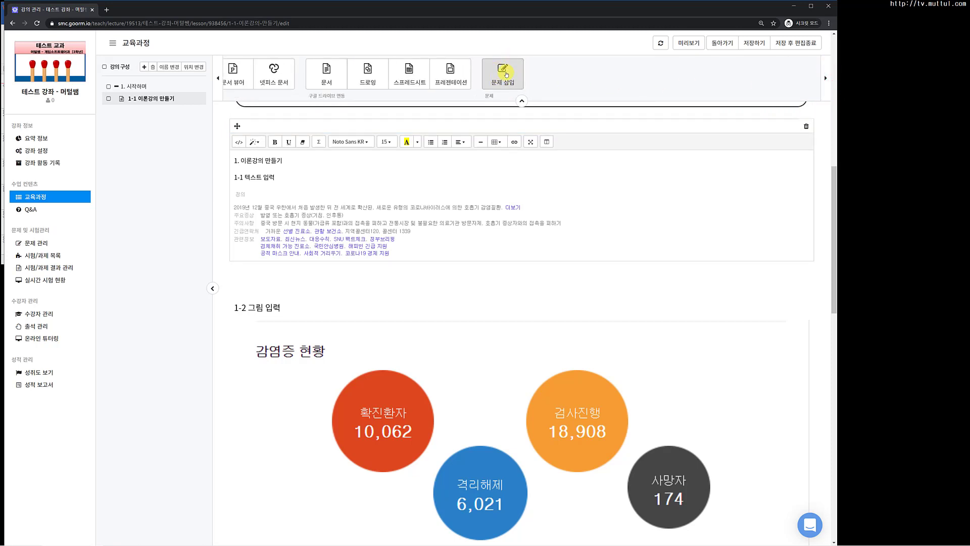
left_click(505, 73)
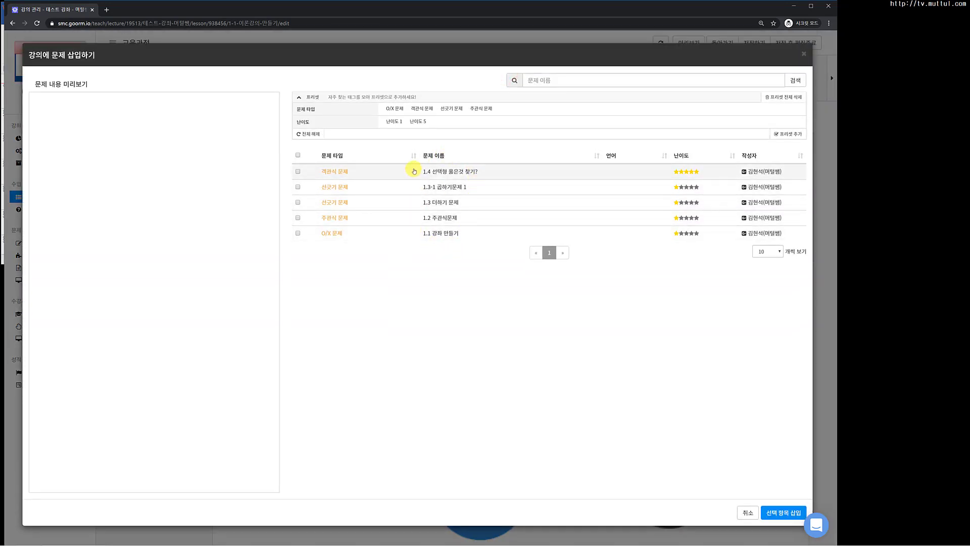
left_click(297, 233)
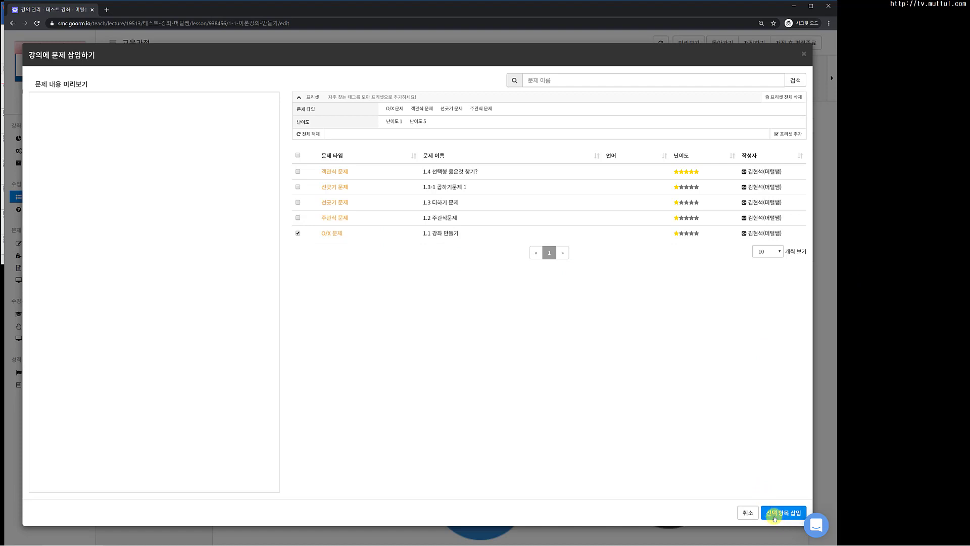
left_click_drag(810, 524, 617, 304)
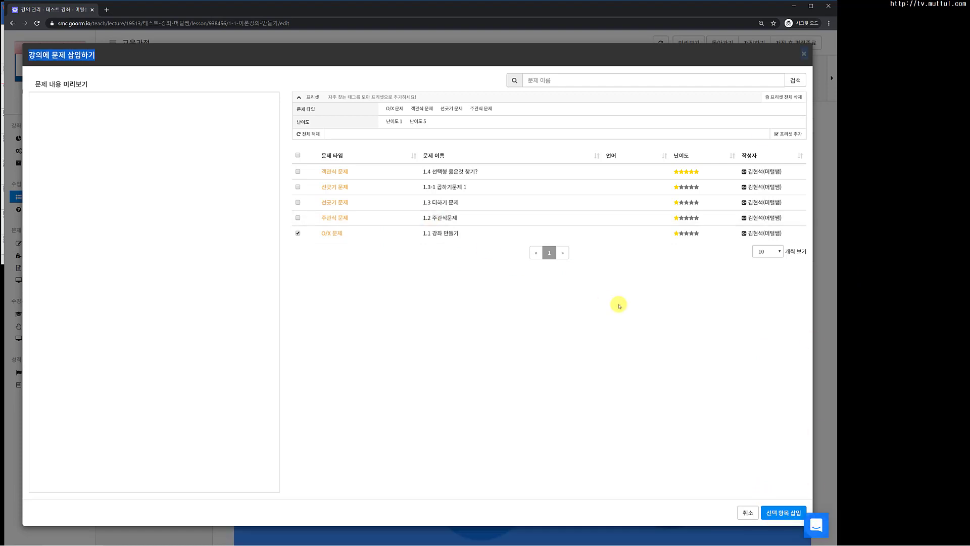
left_click(788, 511)
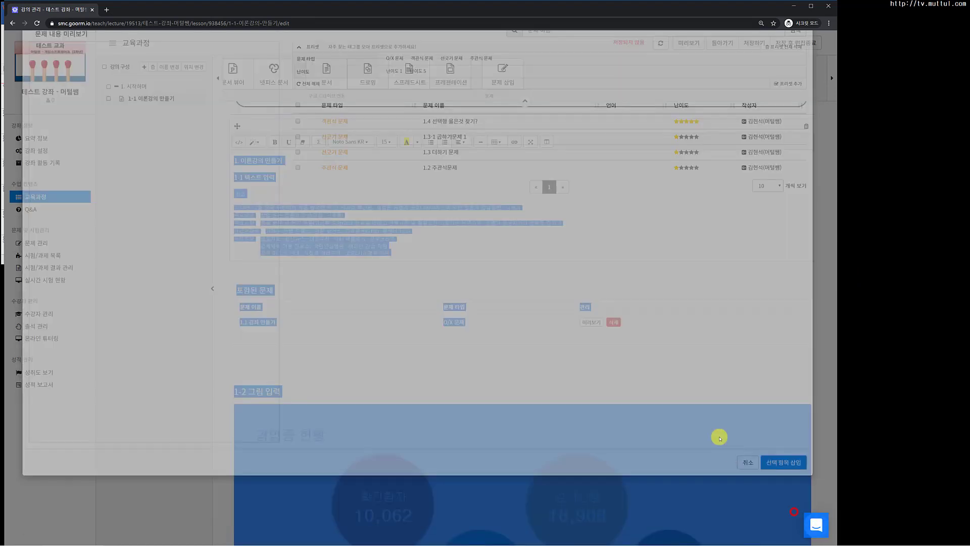
left_click(556, 271)
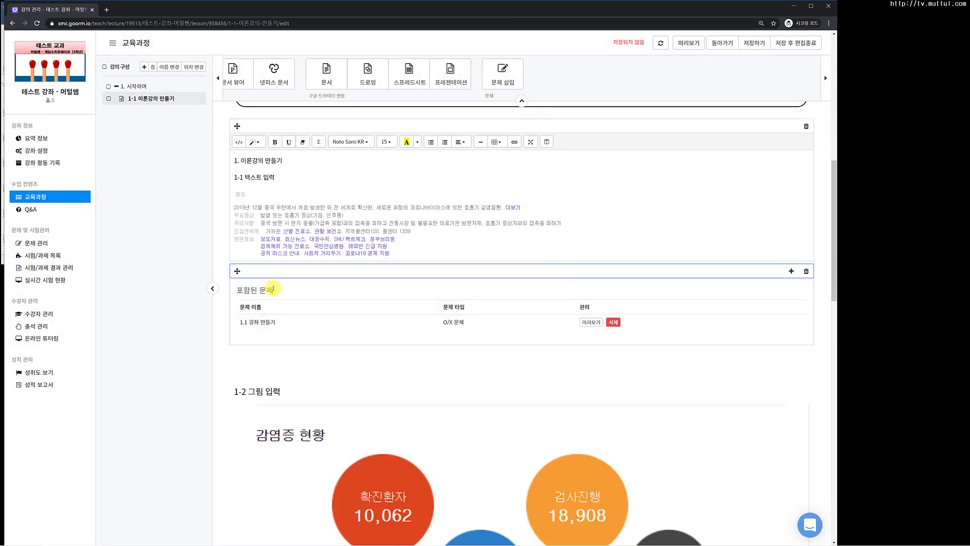
Insert the questions "1.2 주관식문제" and "1.3 더하기 문제" together below the "1-2 그림 입력" picture block.
scroll(288, 331, "down", 5)
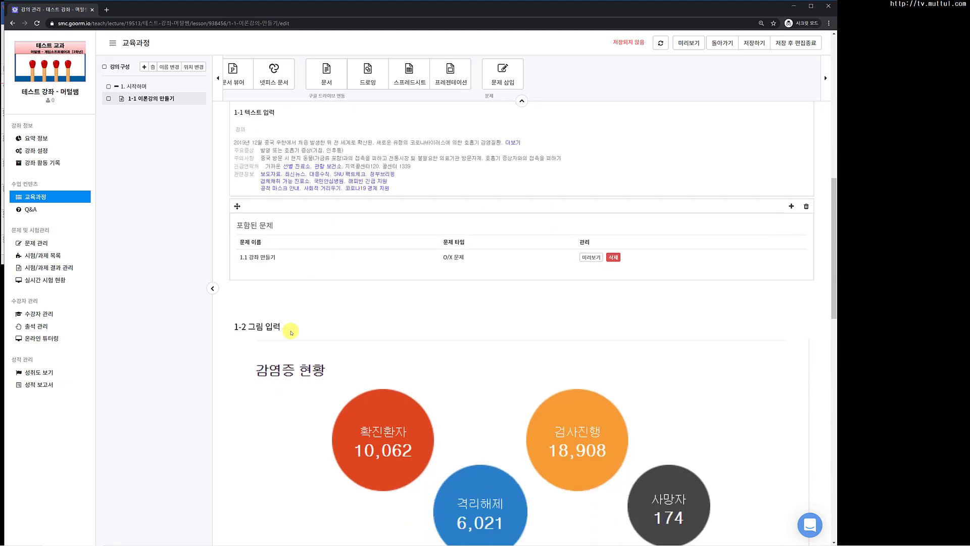
scroll(291, 331, "down", 3)
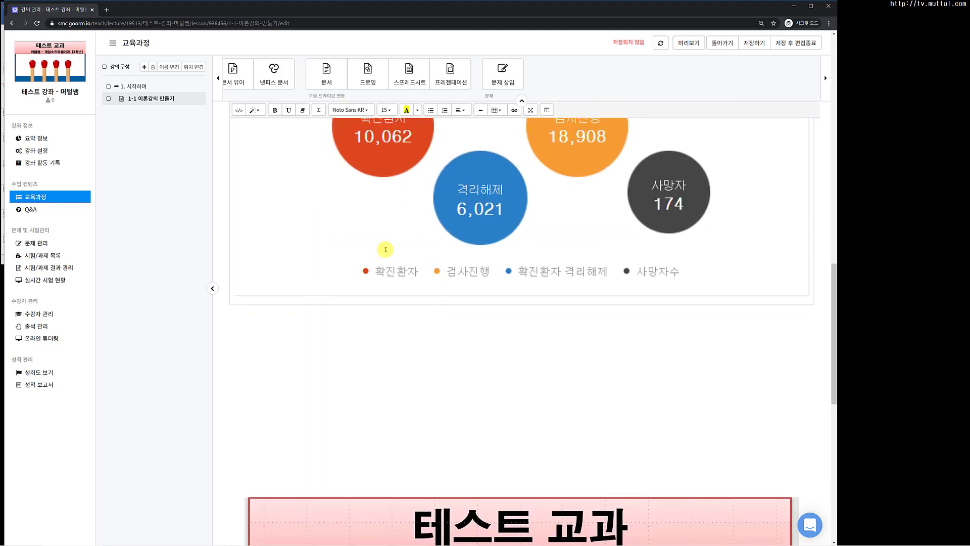
scroll(300, 278, "up", 3)
left_click(273, 278)
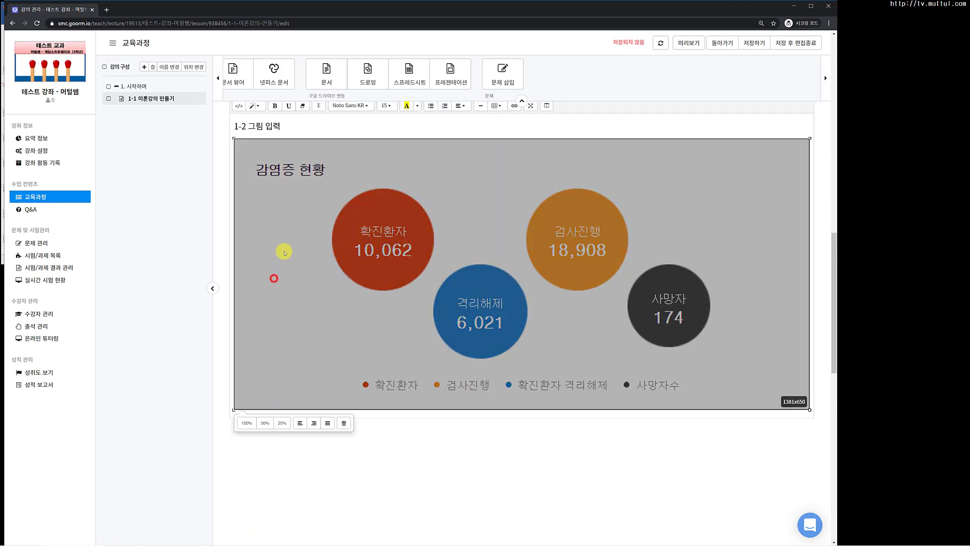
scroll(278, 253, "up", 3)
left_click(272, 203)
scroll(271, 202, "down", 4)
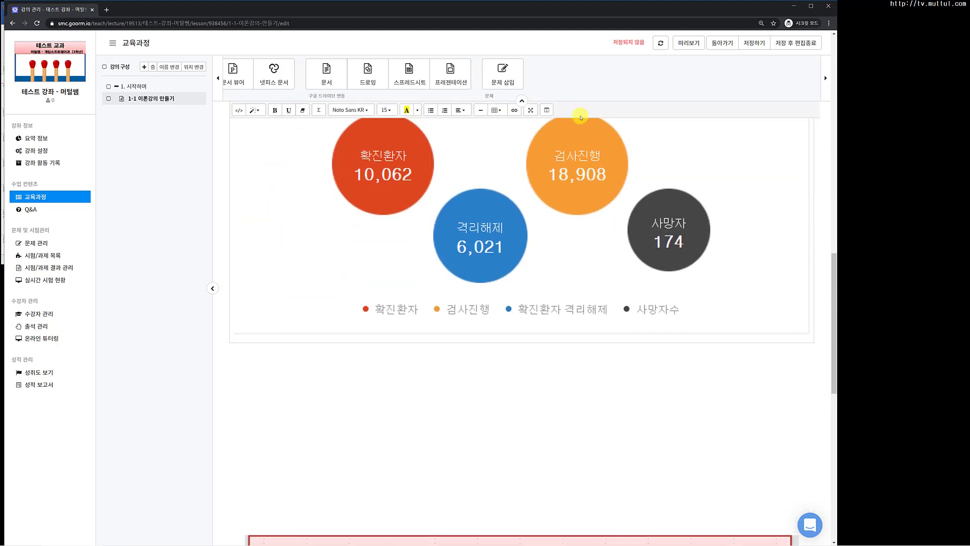
left_click(501, 81)
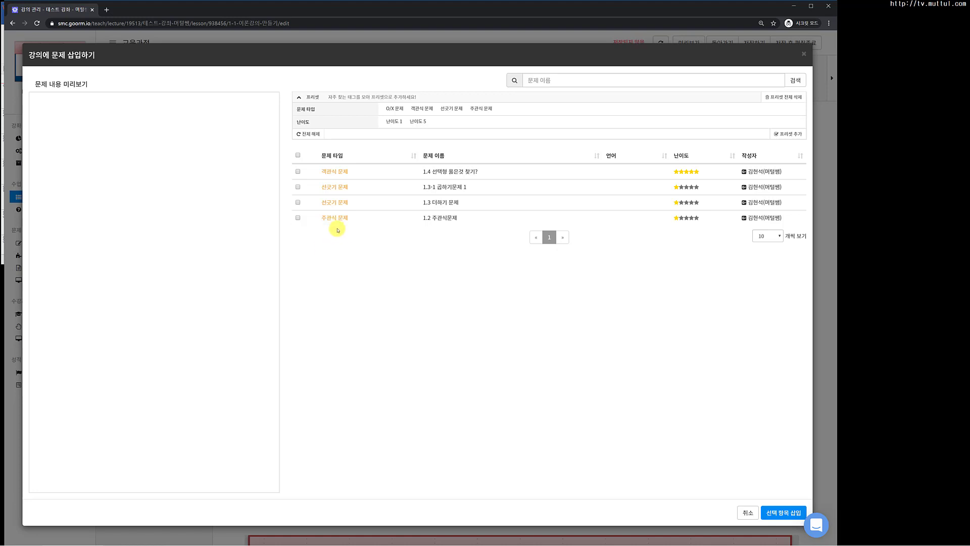
left_click(298, 218)
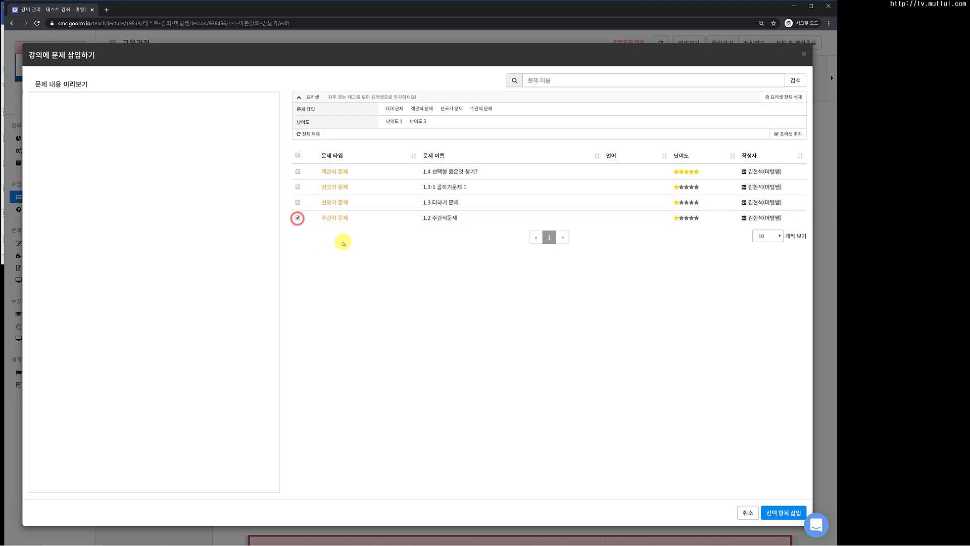
left_click(297, 203)
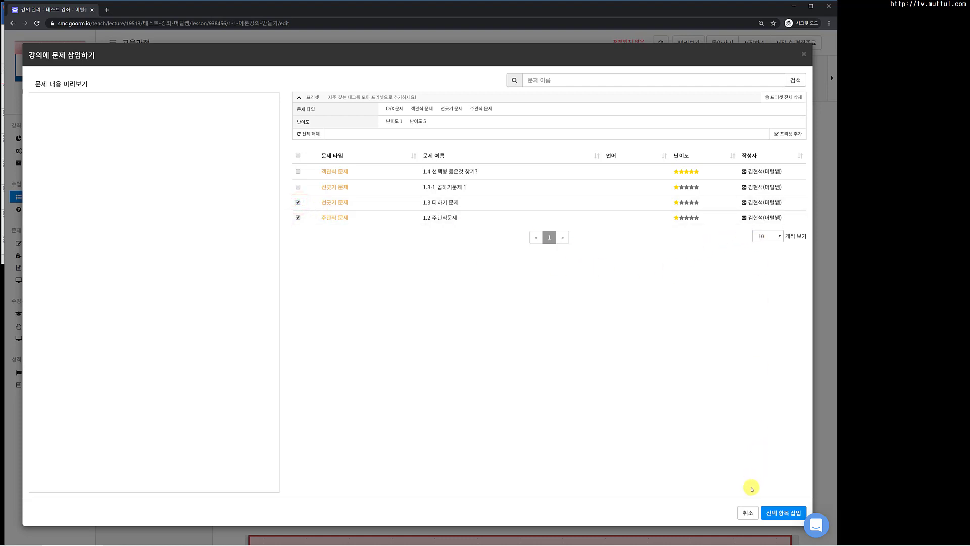
left_click(782, 513)
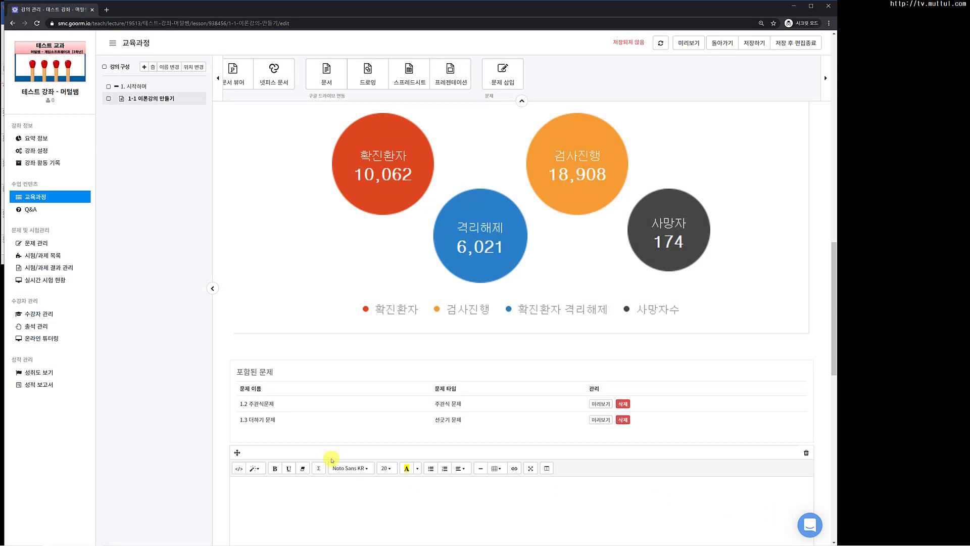
Insert the line-matching question "1.3-1 곱하기문제 1" below the "테스트 교과" matchstick image block.
scroll(328, 457, "down", 5)
scroll(329, 244, "up", 2)
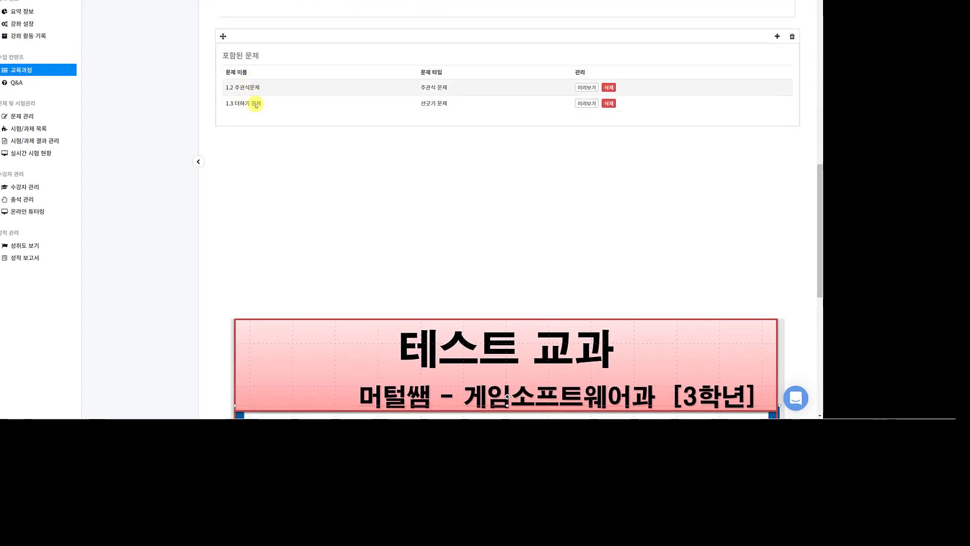
scroll(480, 81, "up", 10)
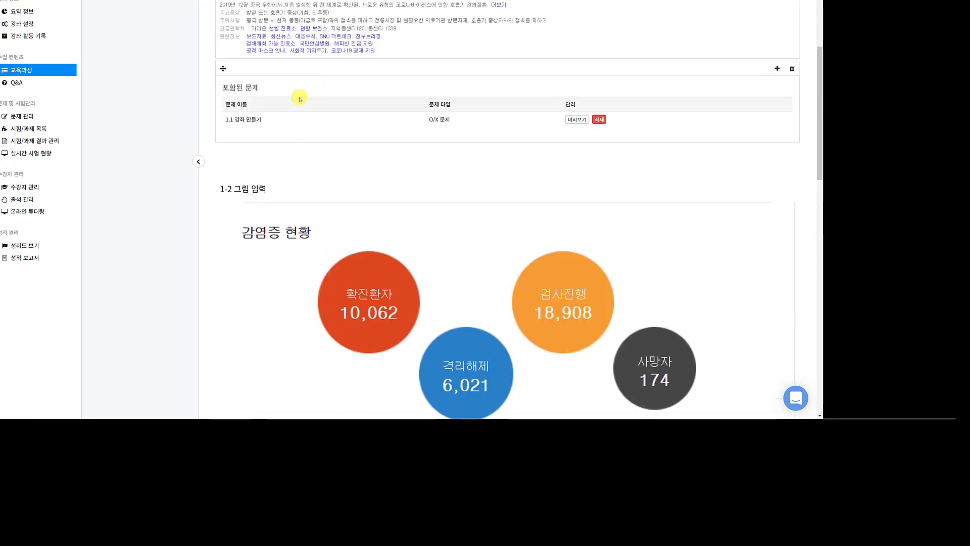
scroll(300, 98, "down", 10)
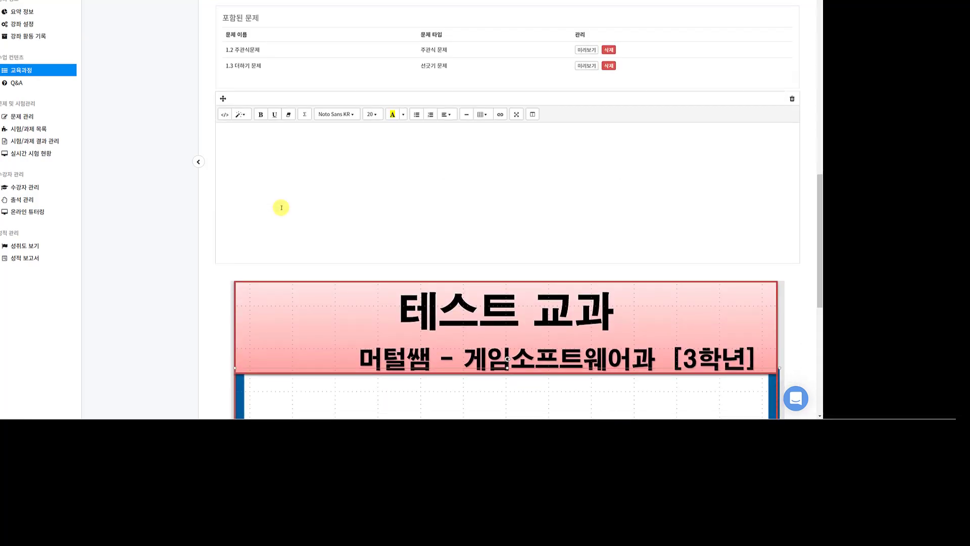
scroll(281, 207, "down", 8)
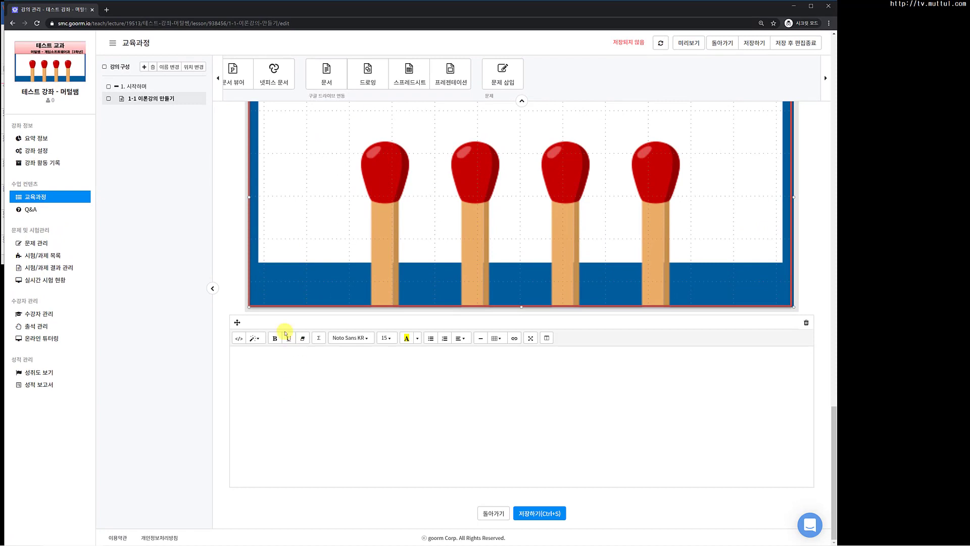
scroll(282, 323, "up", 4)
left_click(281, 180)
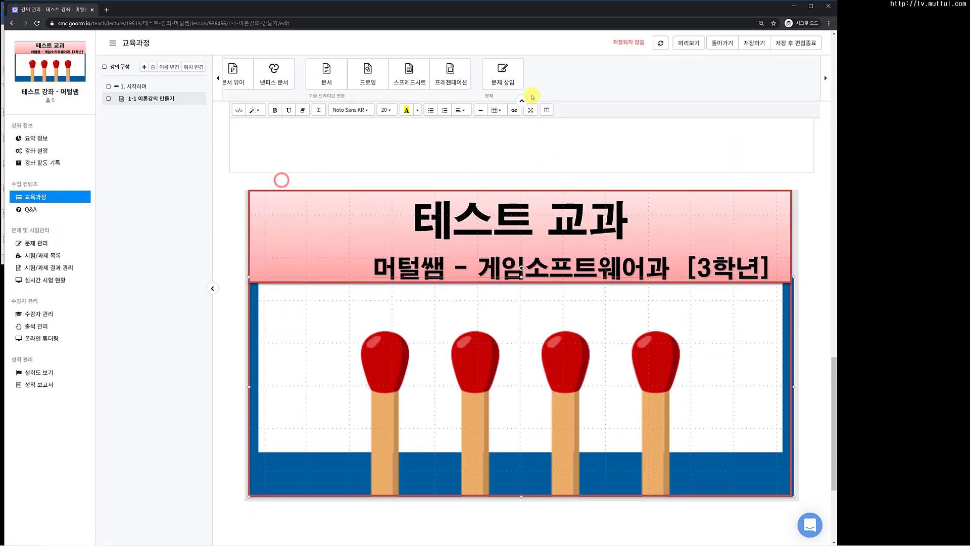
left_click(501, 75)
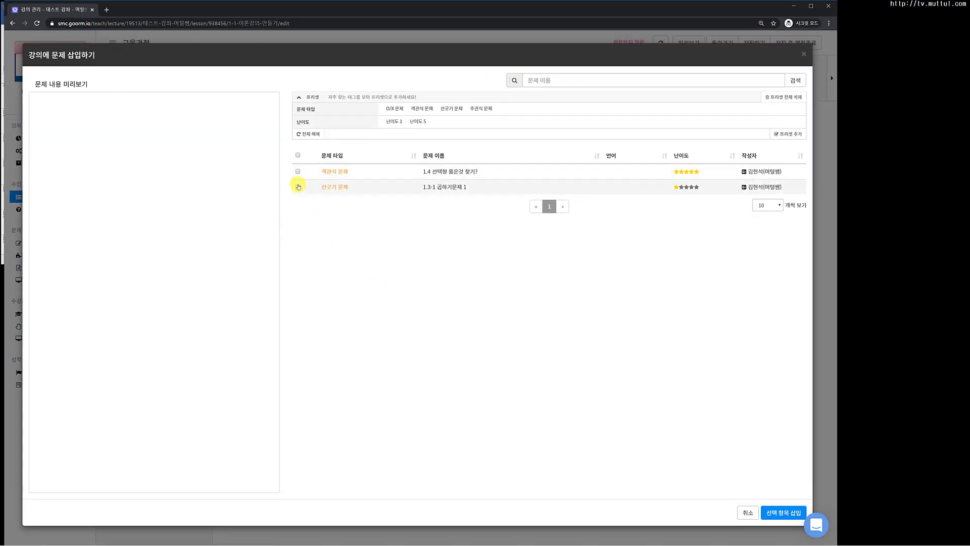
left_click(298, 185)
left_click(783, 512)
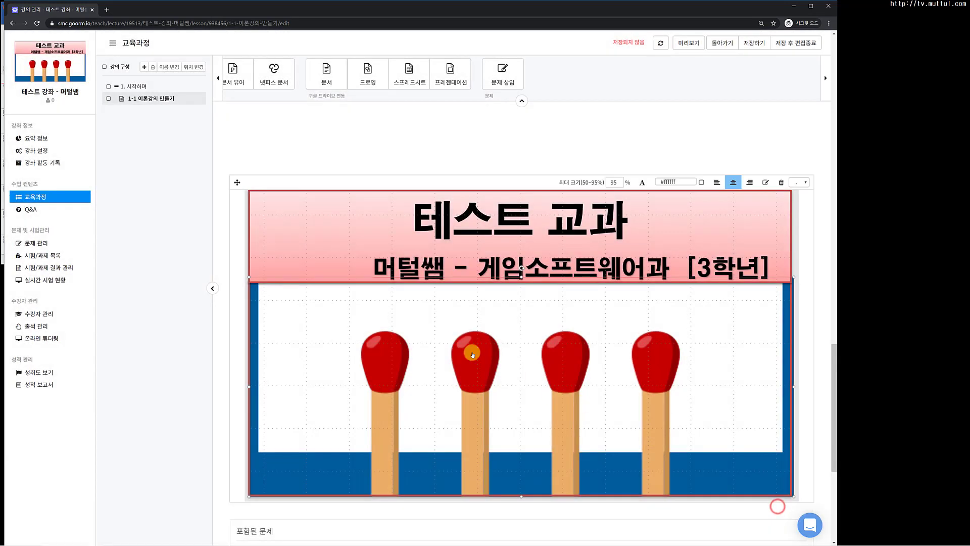
Insert the multiple-choice question "1.4 선택형 옳은것 찾기?" below the block containing the 1.3-1 question.
scroll(426, 364, "down", 3)
scroll(426, 364, "down", 3)
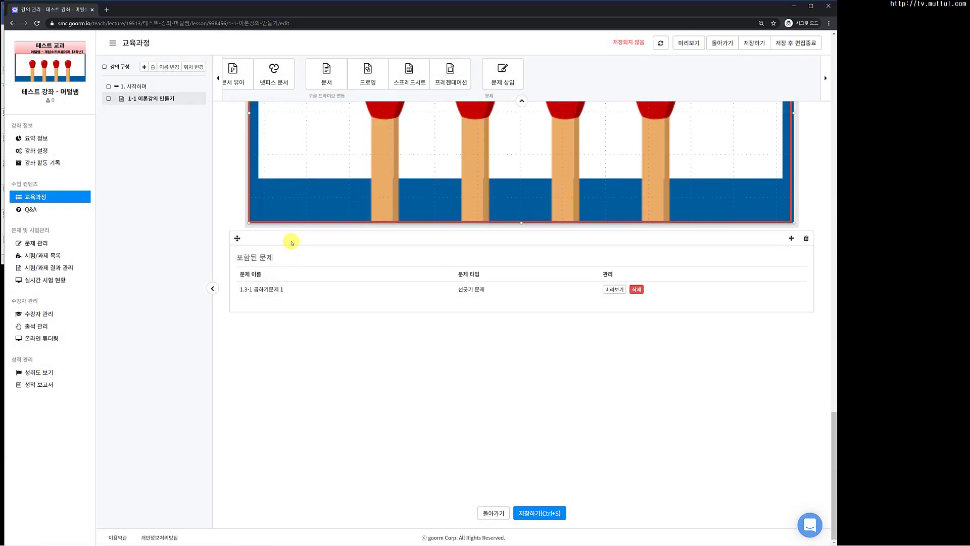
left_click(290, 241)
left_click(497, 79)
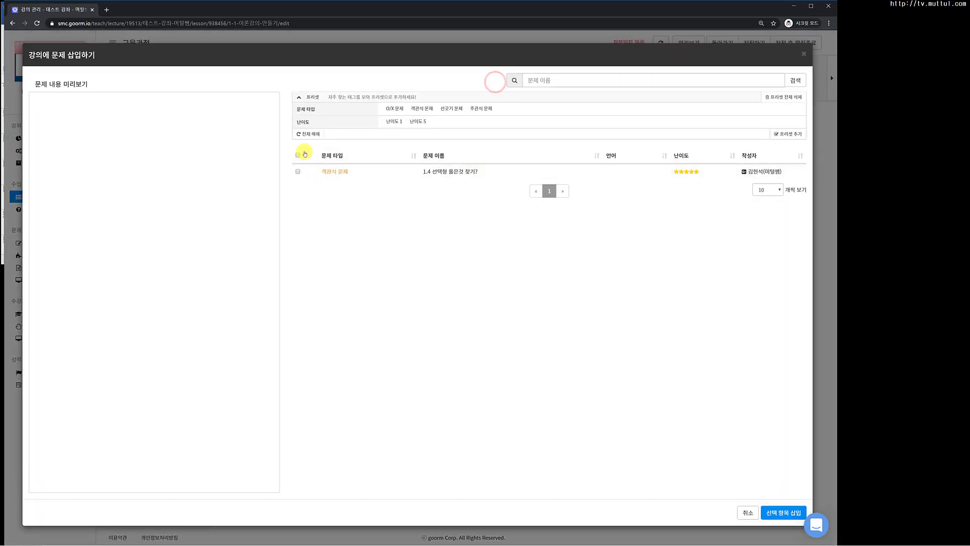
left_click(297, 169)
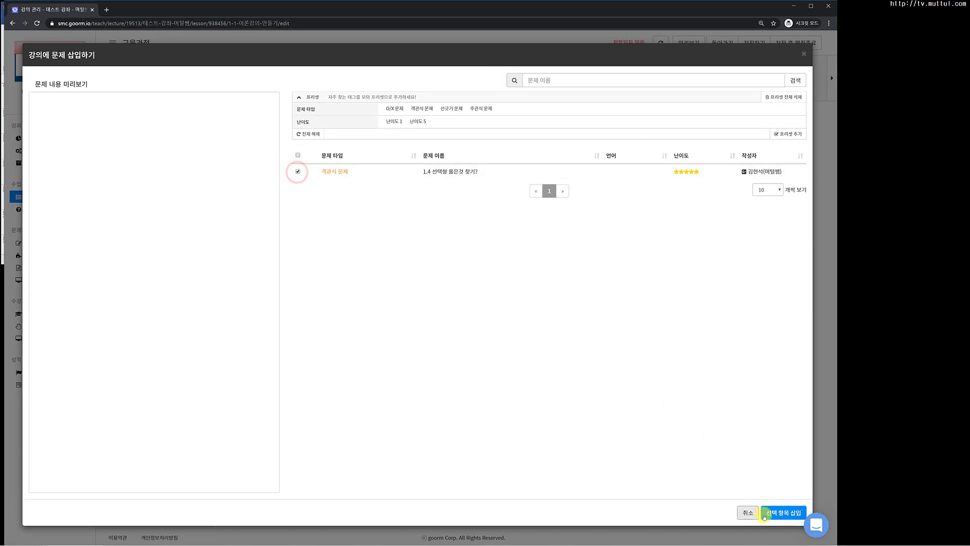
left_click(783, 512)
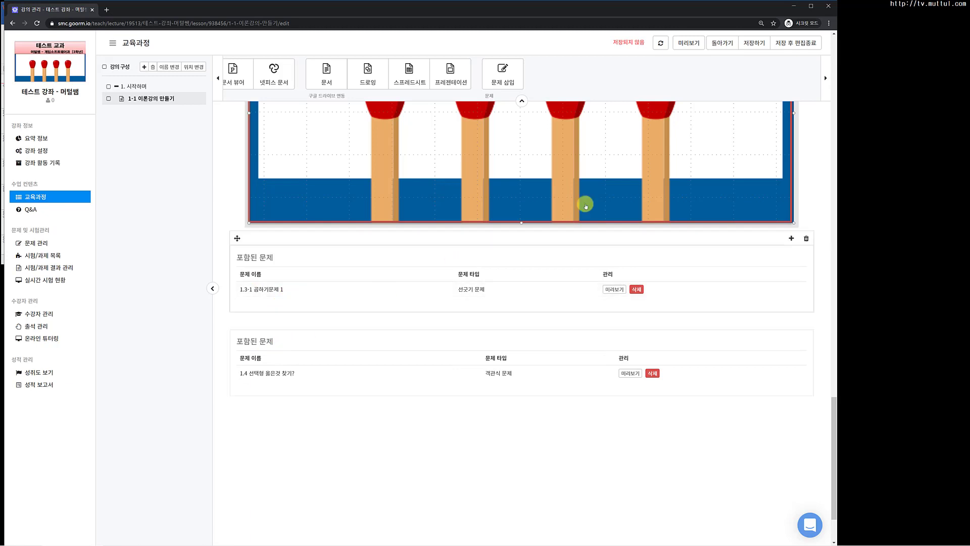
Save the lesson and open its preview to examine the embedded O/X question.
left_click(755, 43)
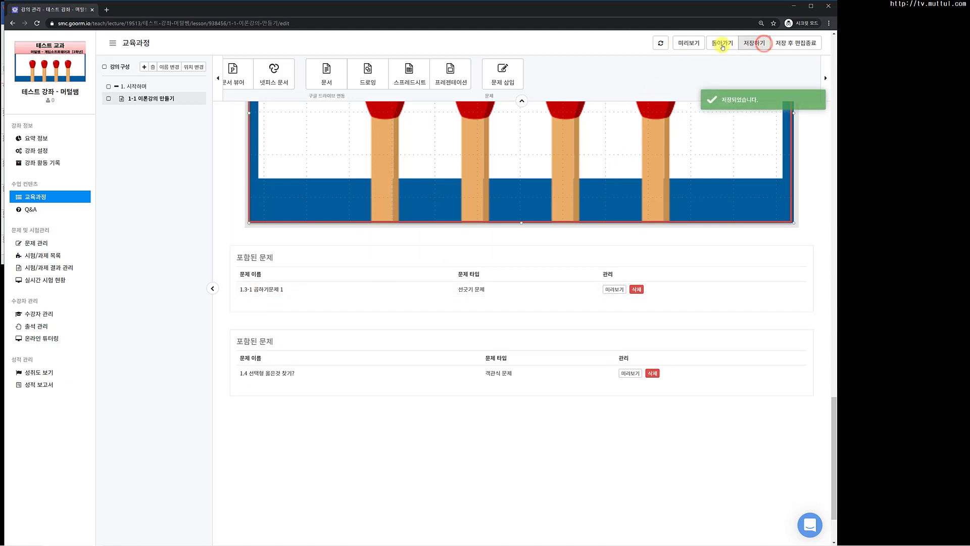
left_click(688, 43)
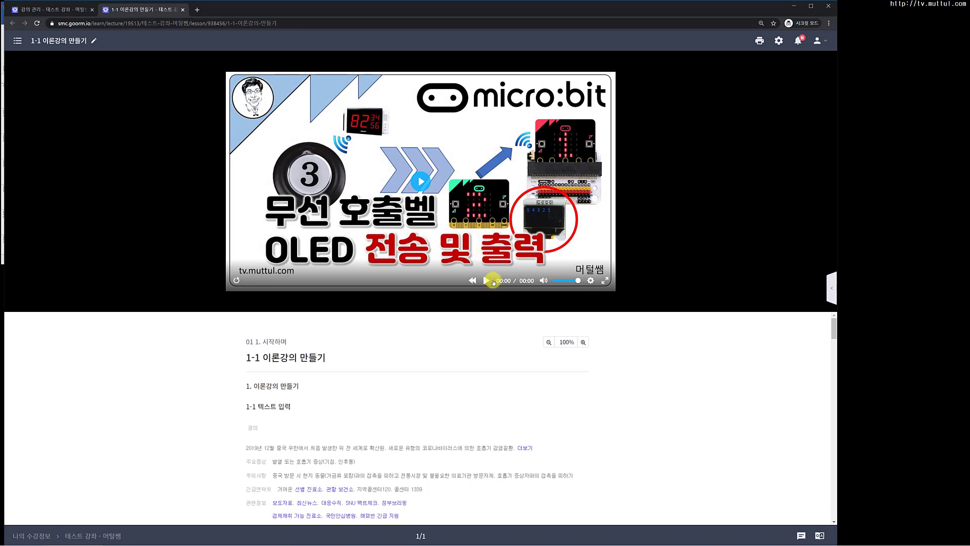
scroll(522, 356, "down", 2)
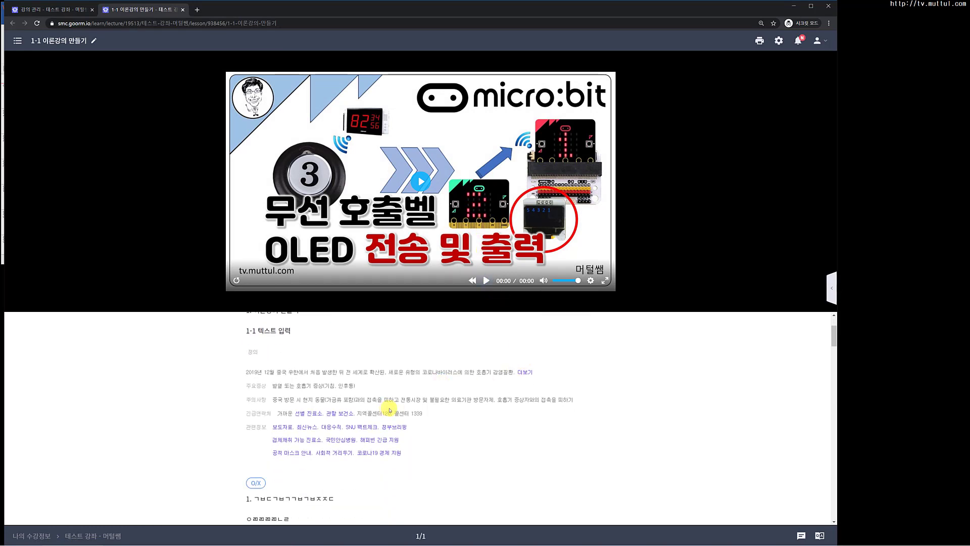
scroll(389, 409, "down", 3)
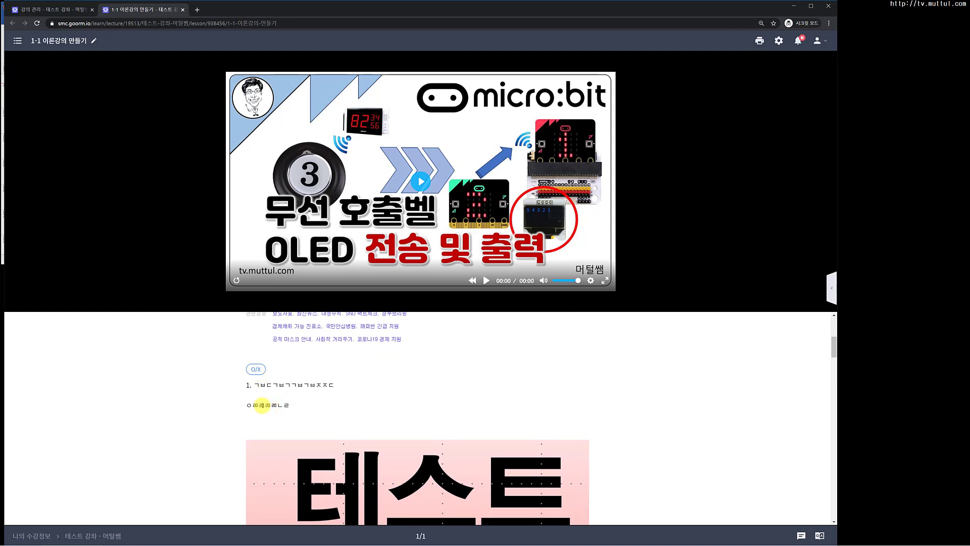
scroll(299, 411, "down", 3)
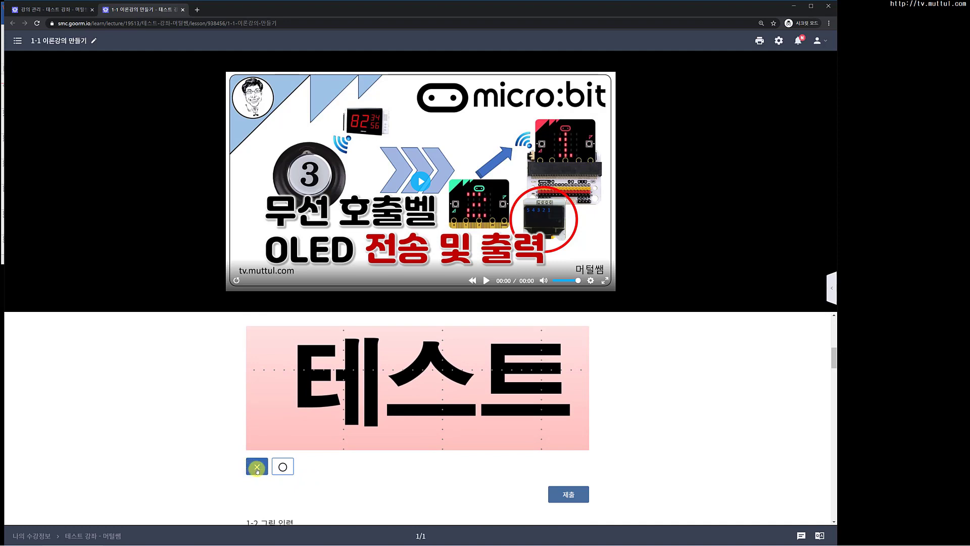
Submit X as the answer to the O/X question, and resubmit it with O selected.
left_click(282, 465)
left_click(257, 471)
left_click(565, 495)
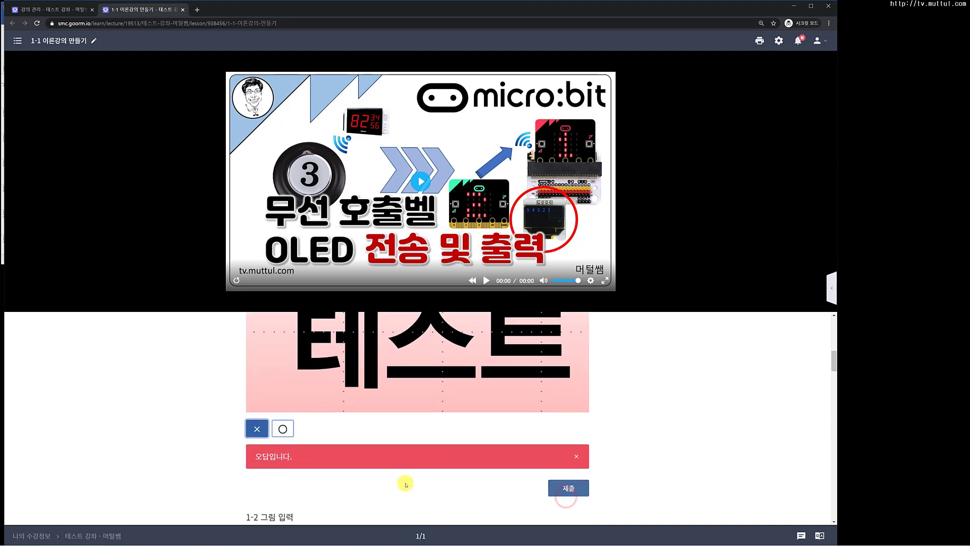
left_click(284, 429)
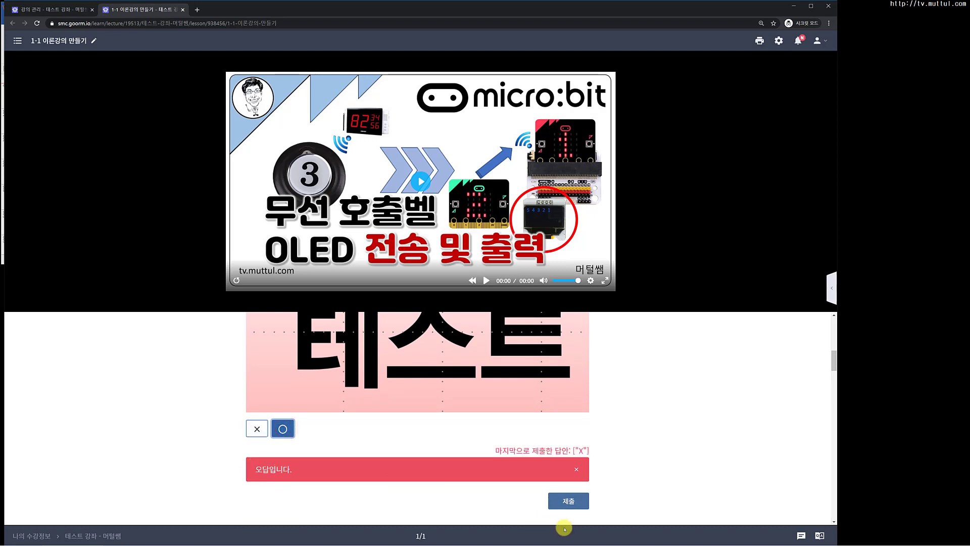
left_click(568, 508)
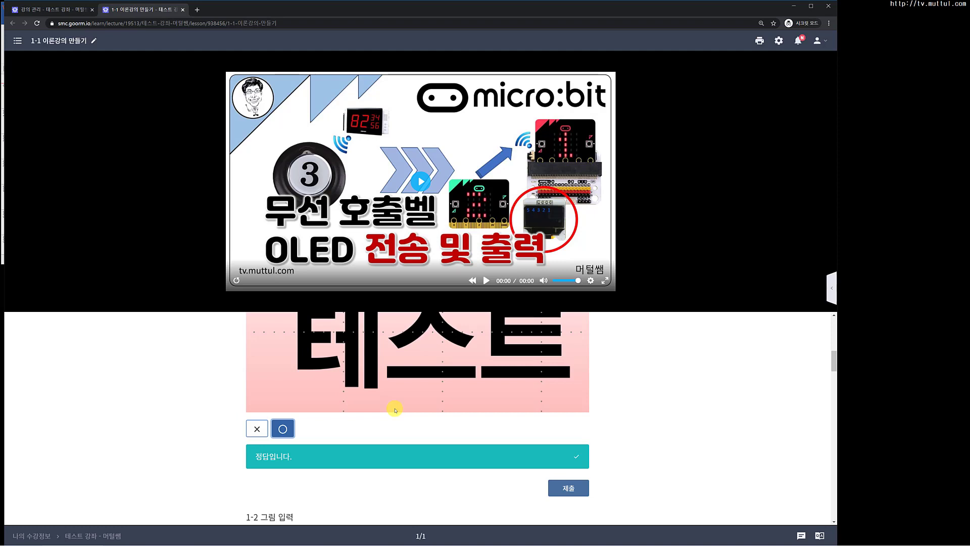
Enter "ㅁㅇㄴㄹ" as the answer to the short-answer question below the "1-2 그림 입력" picture.
scroll(412, 434, "down", 6)
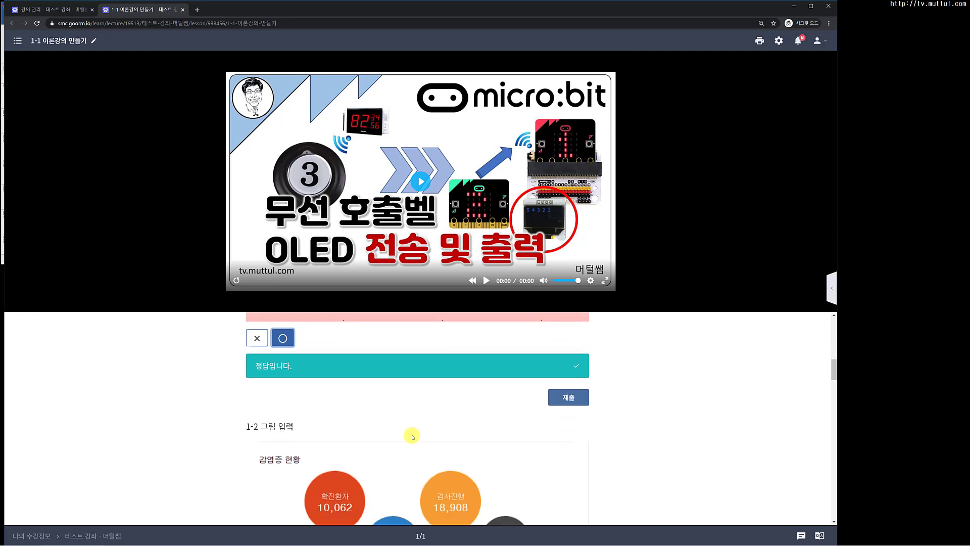
scroll(353, 424, "down", 1)
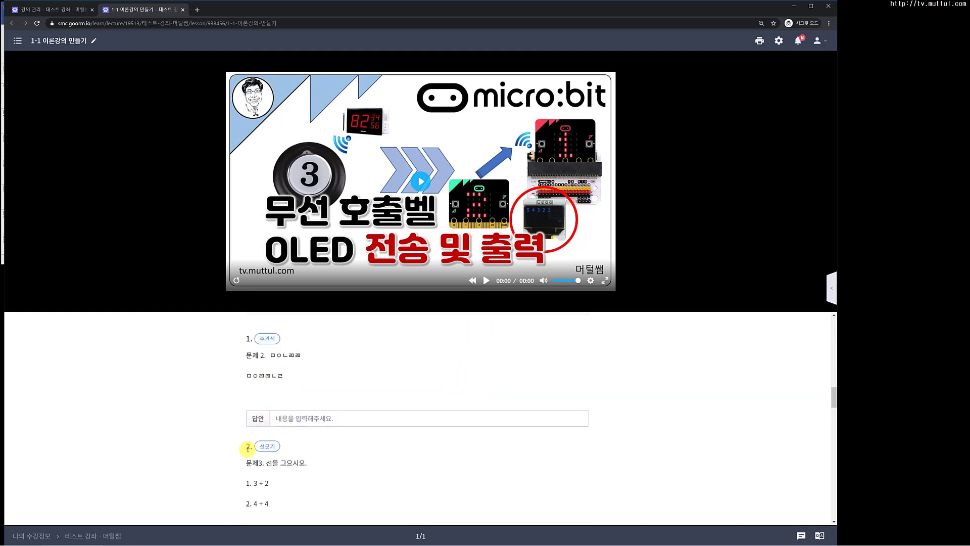
scroll(277, 443, "down", 1)
left_click(294, 382)
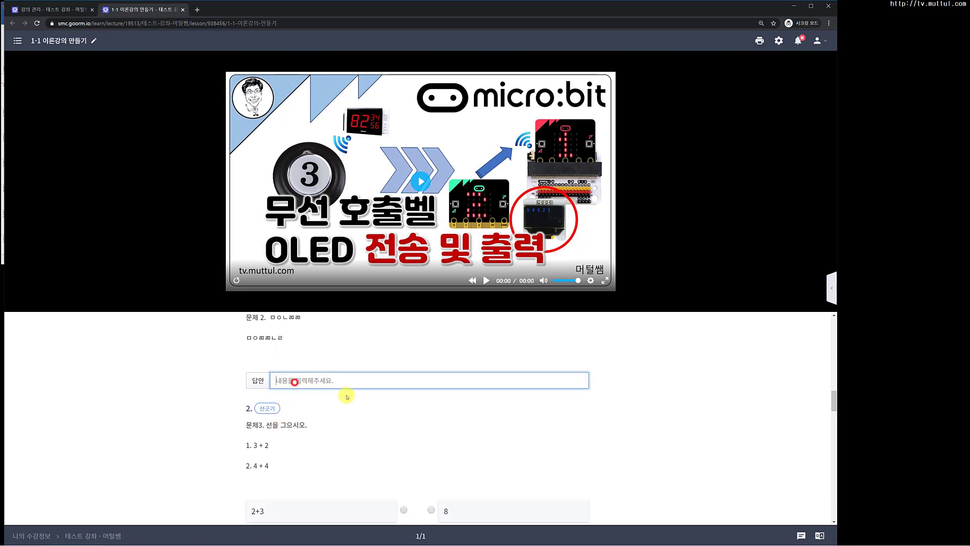
scroll(348, 396, "up", 1)
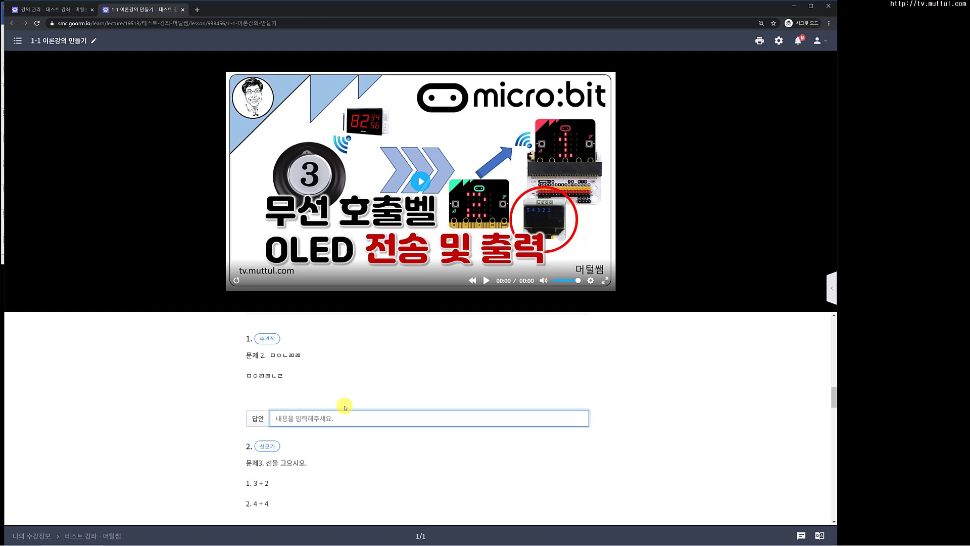
type("ㅁㅇㄴㄹ")
Connect 2+3 to 5 in the addition line-matching question, and clear the connections to start over.
scroll(341, 419, "down", 4)
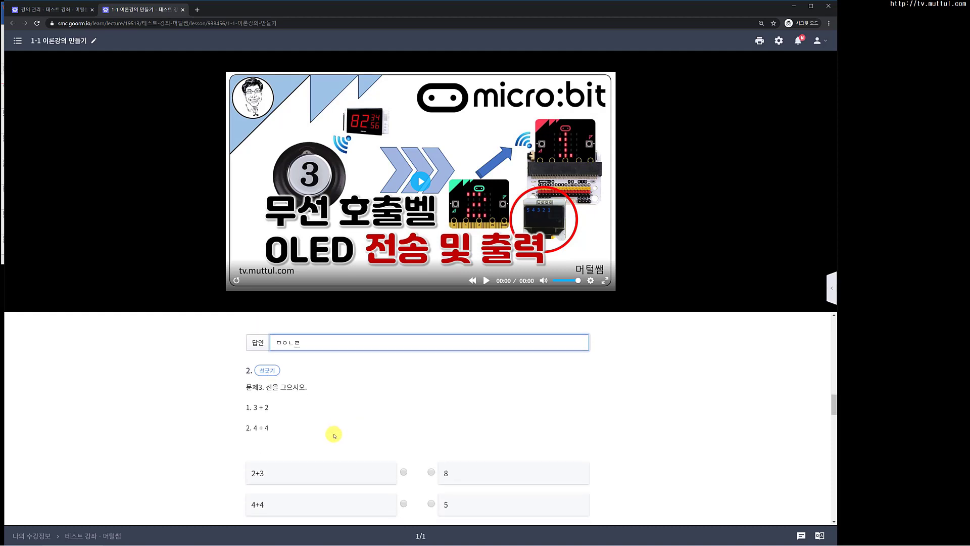
scroll(302, 382, "up", 1)
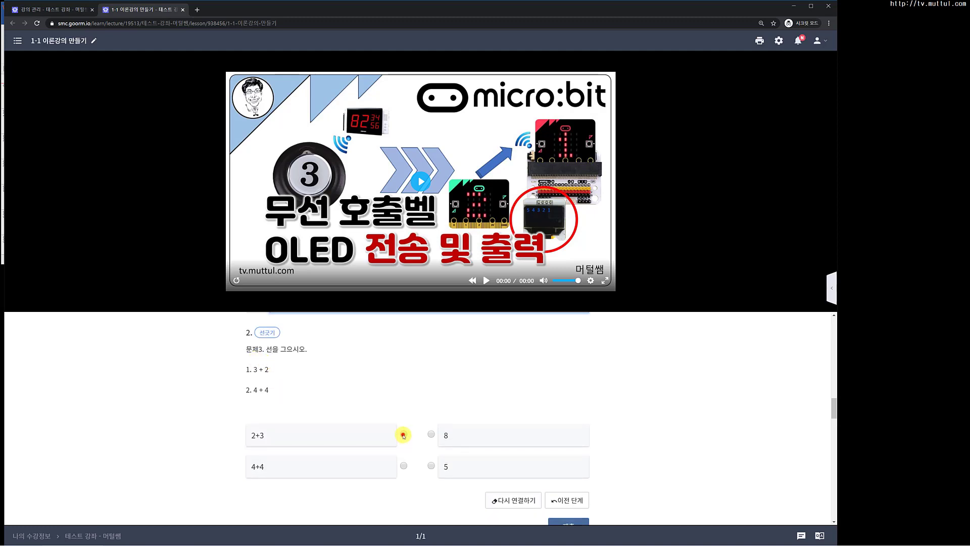
left_click_drag(403, 436, 430, 468)
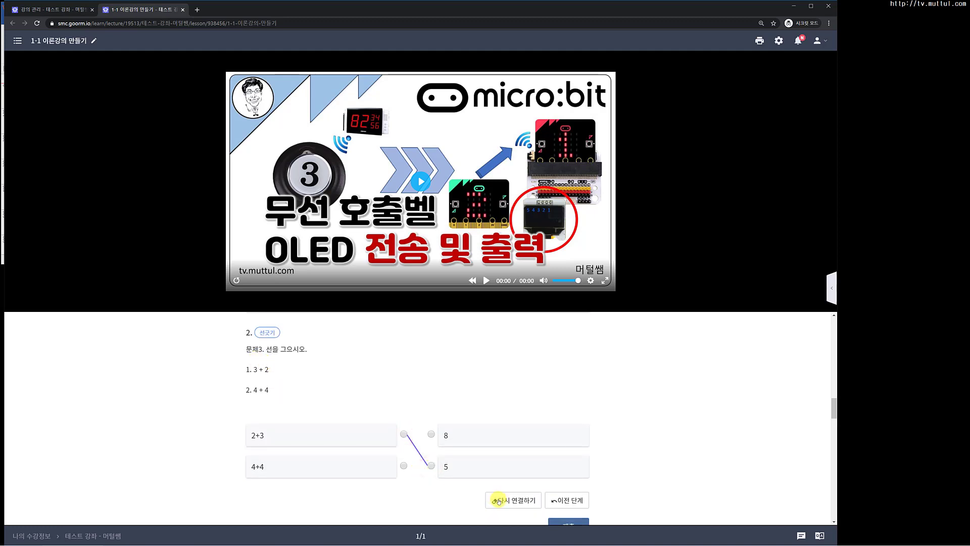
left_click(511, 505)
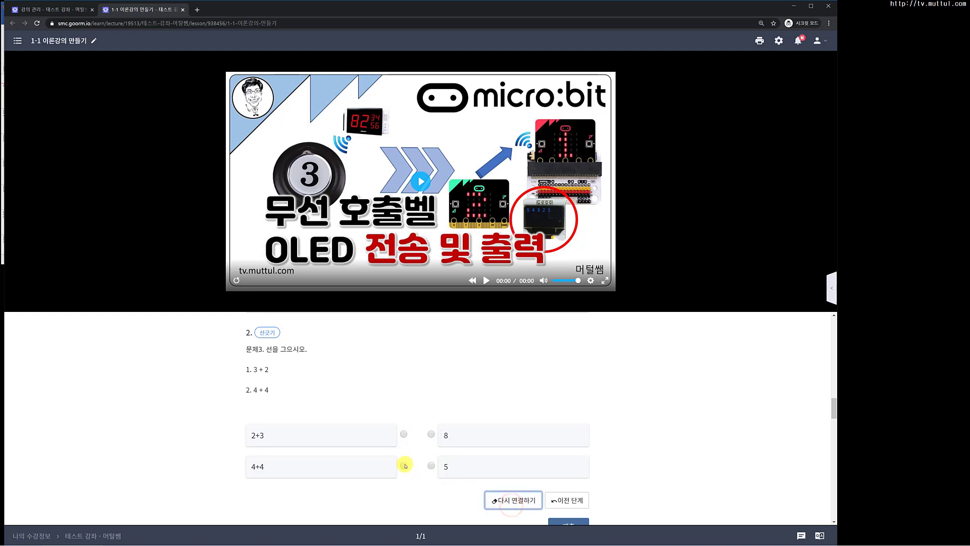
Connect 4+4 to 8 and 2+3 to 5, submit both grouped questions, and check their feedback.
left_click(403, 465)
left_click(433, 435)
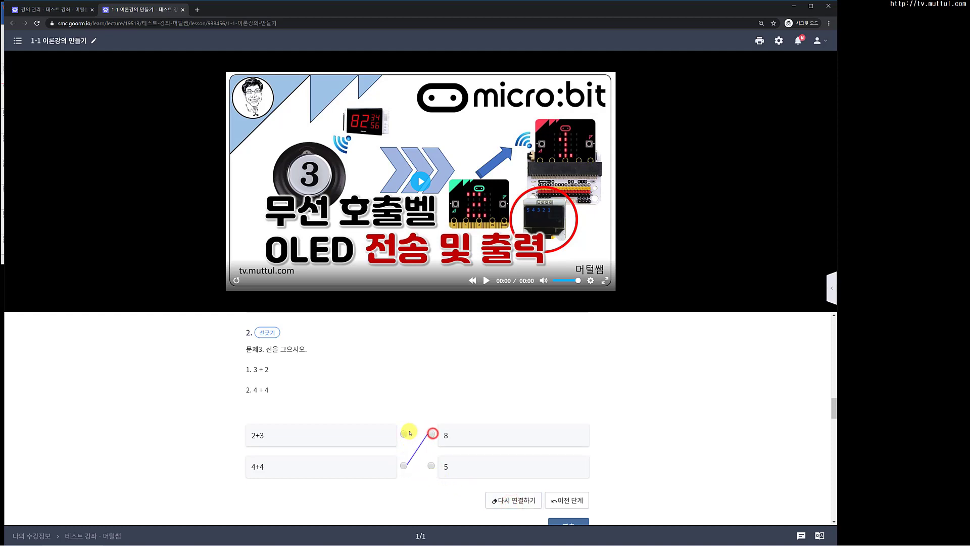
left_click(404, 434)
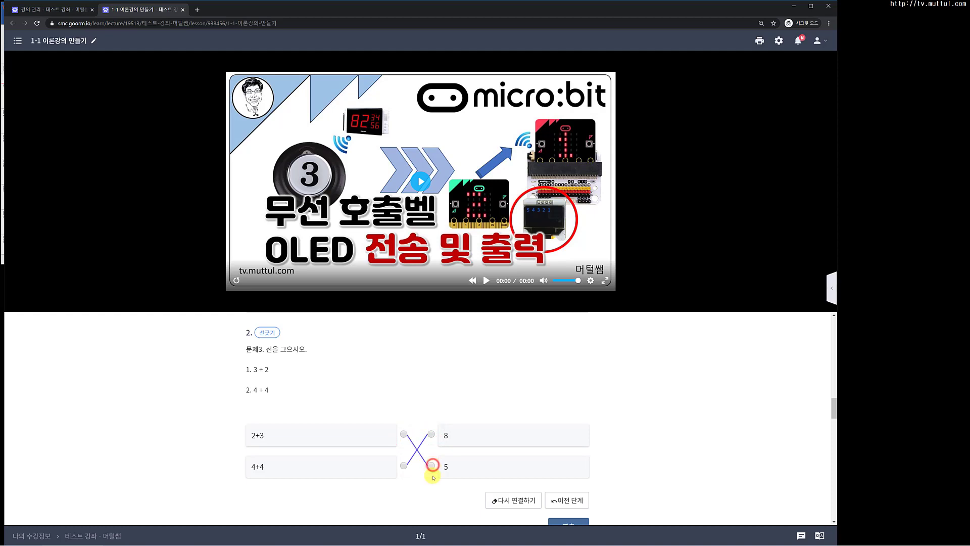
scroll(560, 465, "down", 1)
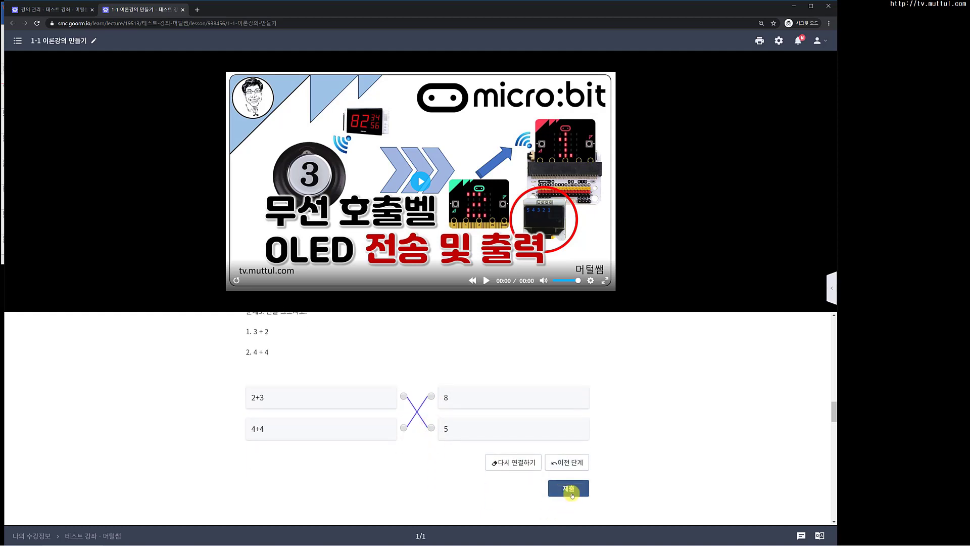
left_click(570, 489)
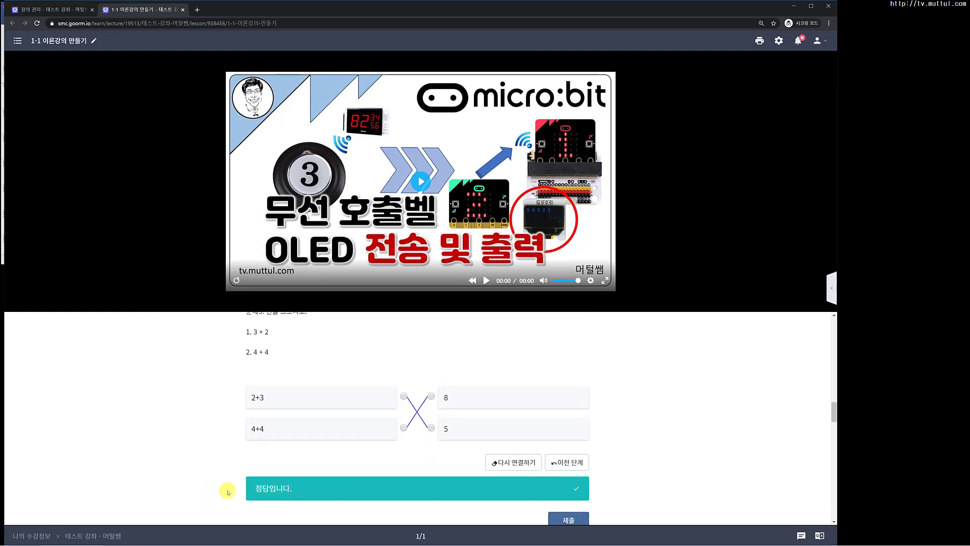
scroll(257, 442, "up", 2)
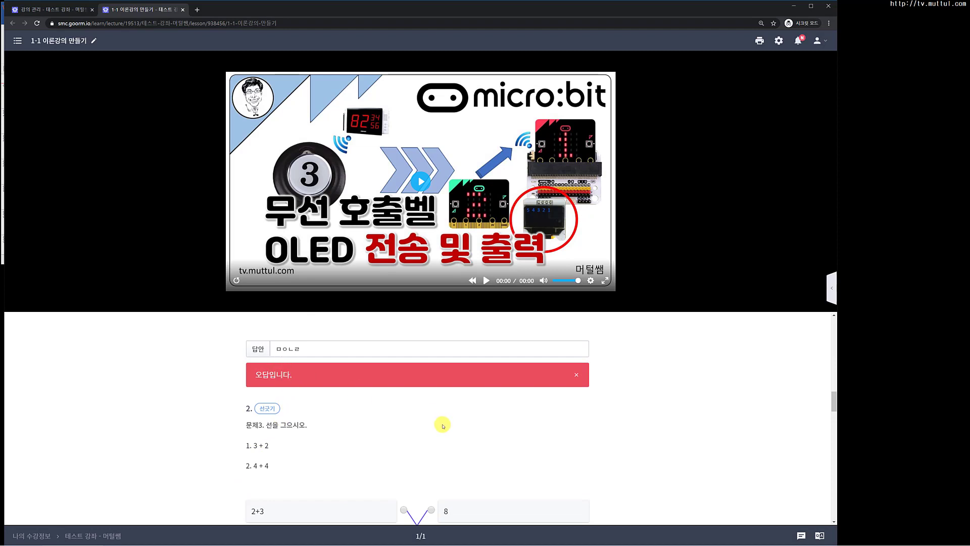
scroll(443, 426, "down", 3)
scroll(445, 427, "up", 1)
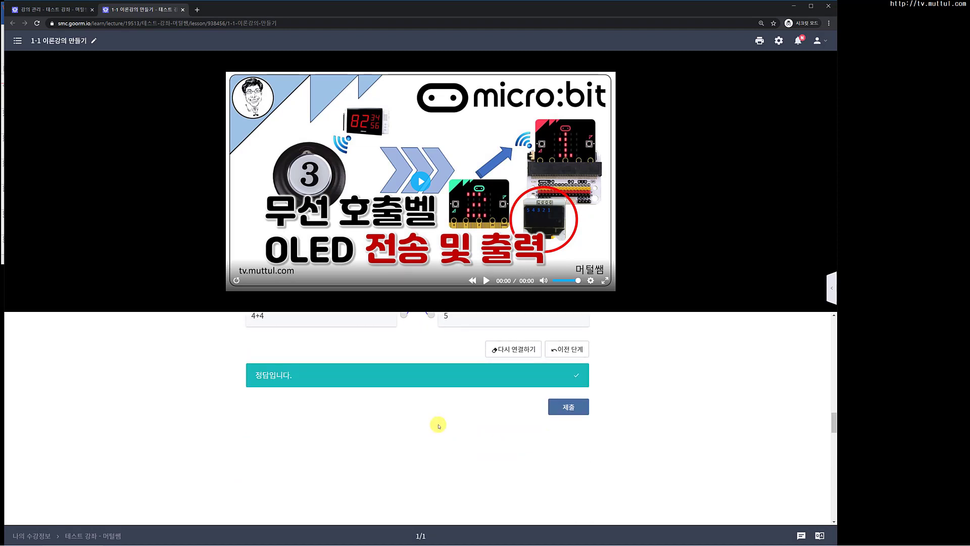
Replace the short-answer response with "123" and resubmit the grouped questions to check the feedback.
scroll(381, 407, "up", 5)
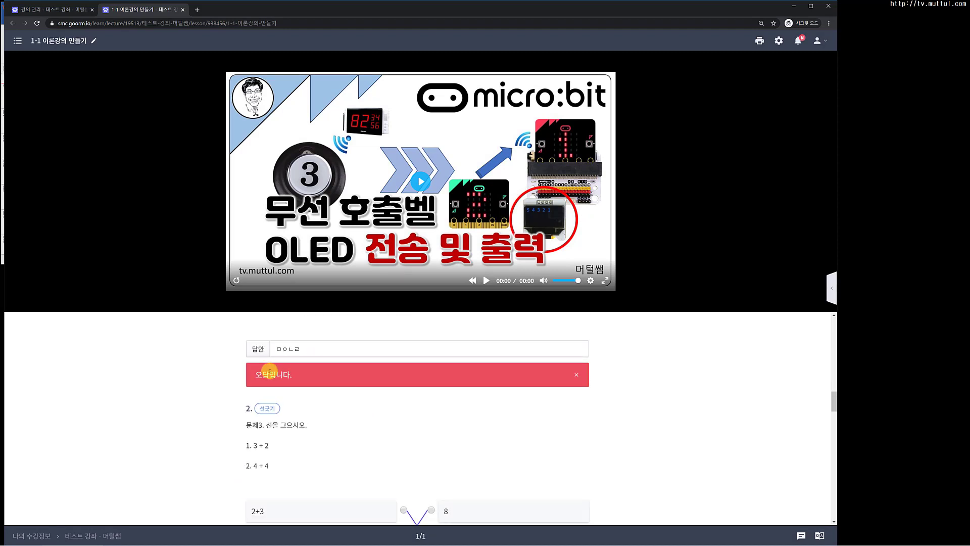
left_click(302, 348)
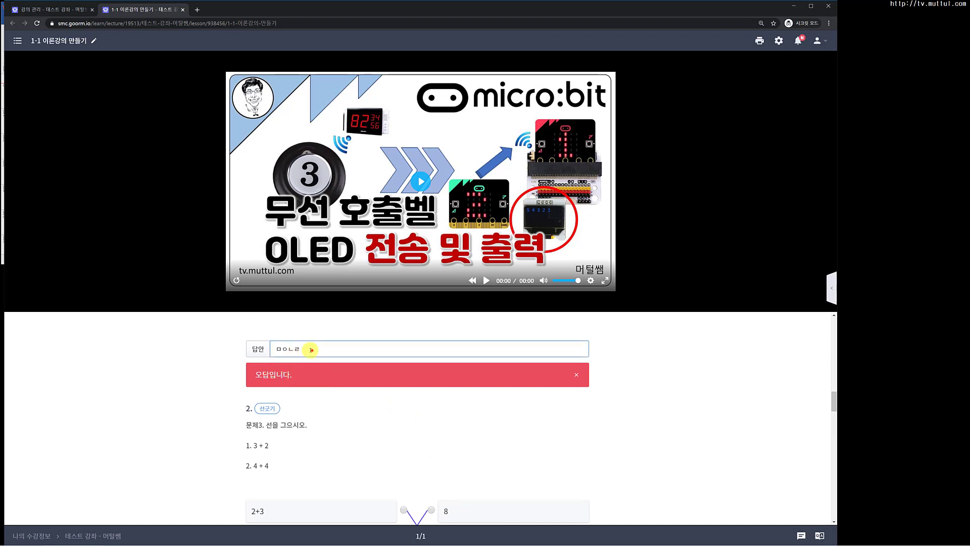
double_click(312, 349)
scroll(326, 378, "down", 1)
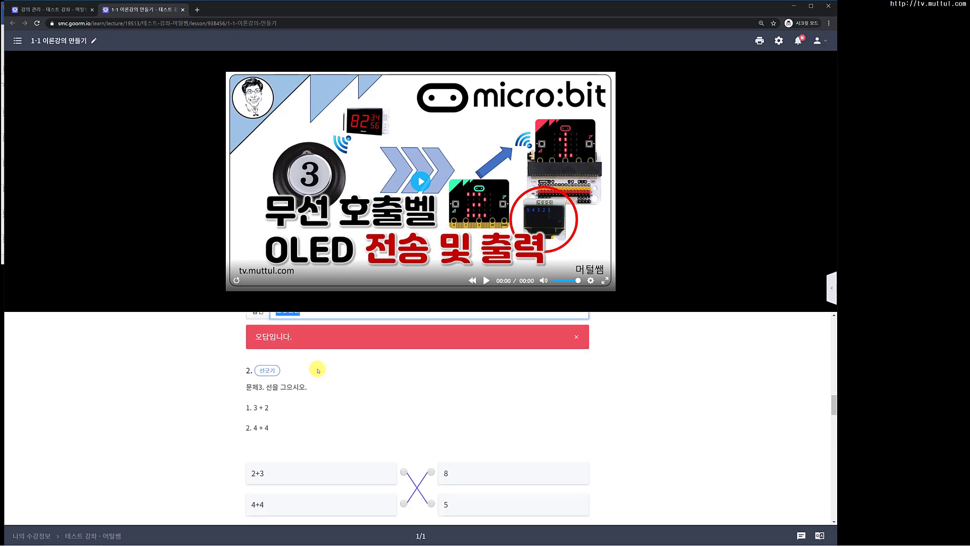
scroll(318, 368, "up", 2)
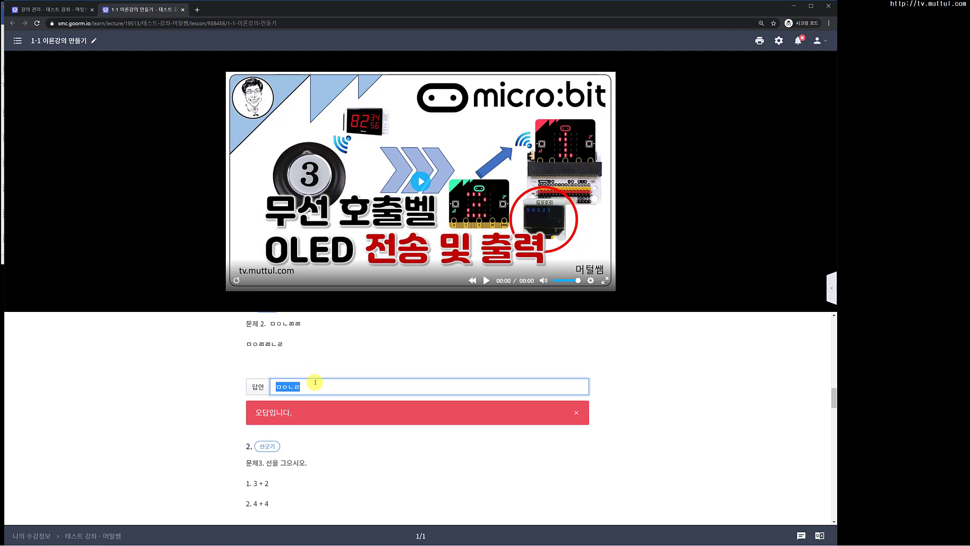
type("123")
scroll(328, 397, "down", 3)
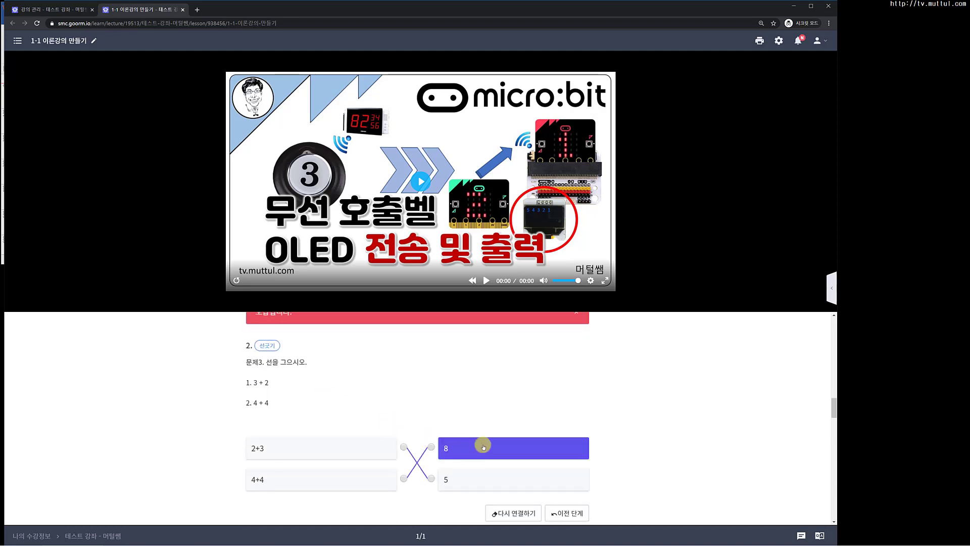
scroll(505, 449, "down", 3)
left_click(568, 458)
scroll(448, 433, "up", 5)
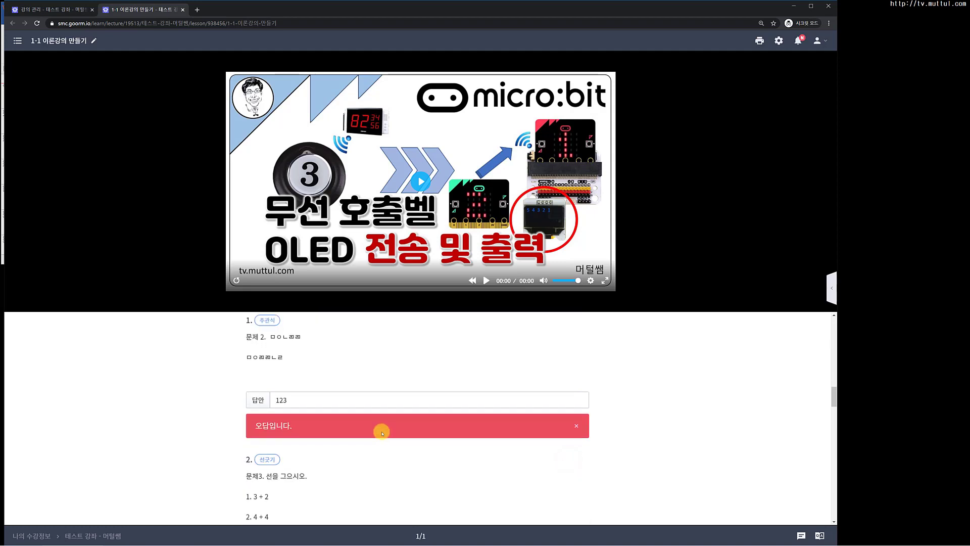
Connect 3X3 to 9 and 4X4 to 16 in the multiplication line-matching question, and submit the answer.
scroll(275, 422, "down", 10)
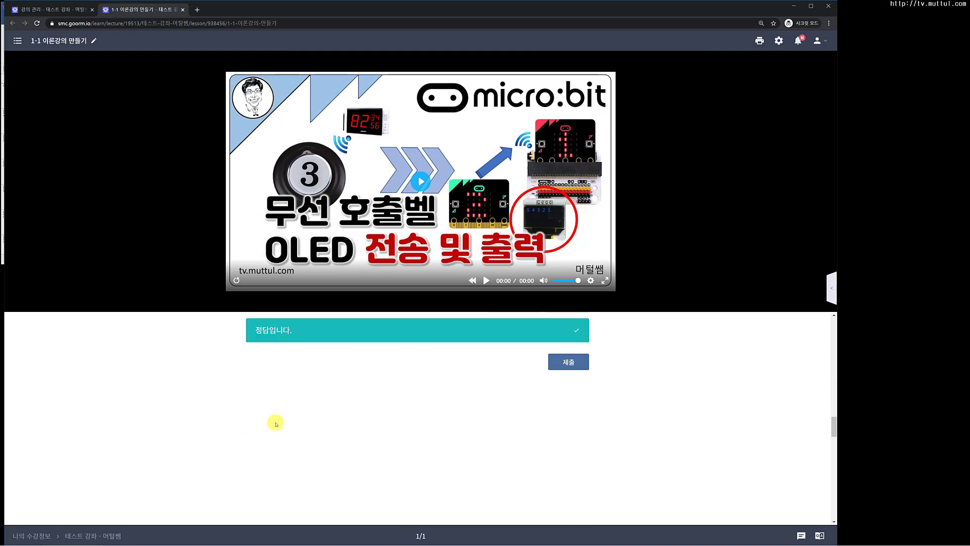
scroll(276, 423, "down", 2)
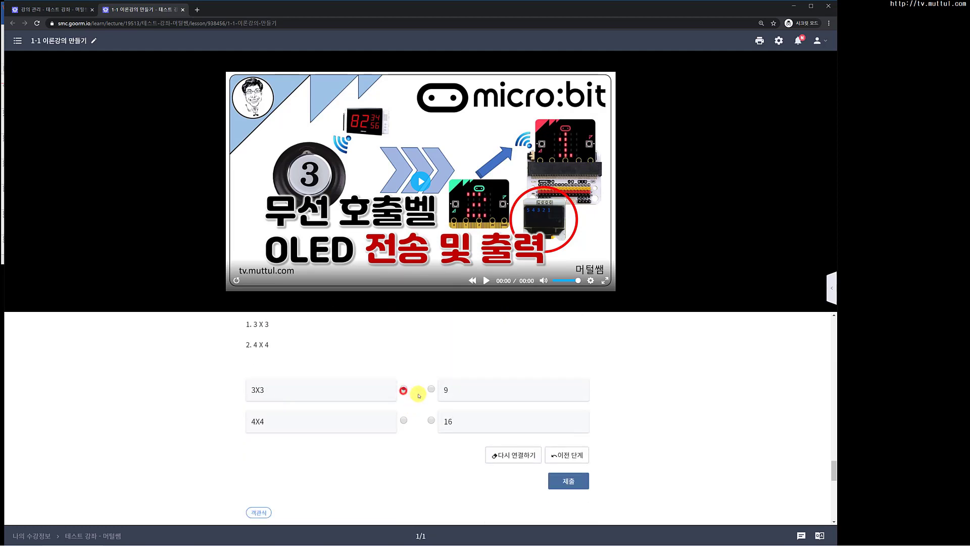
left_click(431, 389)
left_click(403, 420)
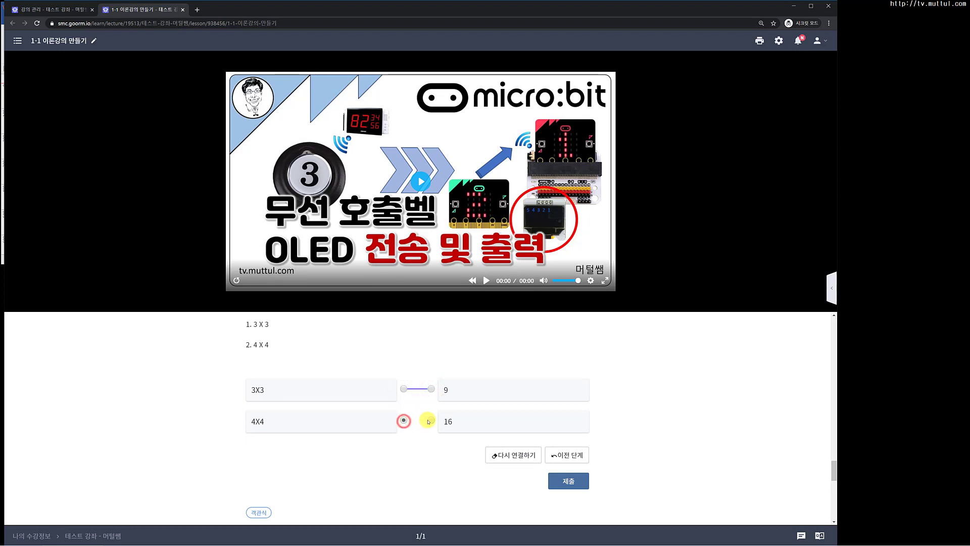
left_click(431, 421)
scroll(405, 459, "up", 2)
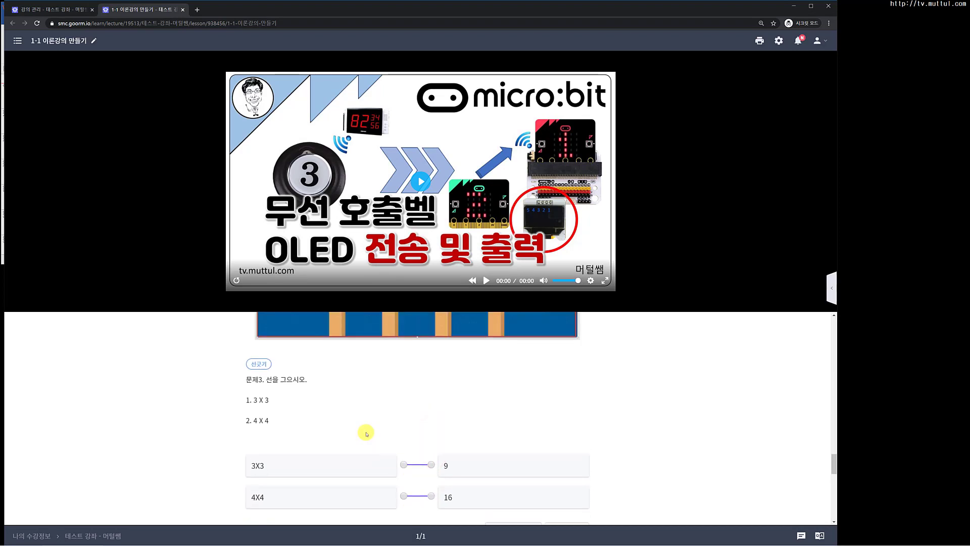
scroll(366, 434, "down", 5)
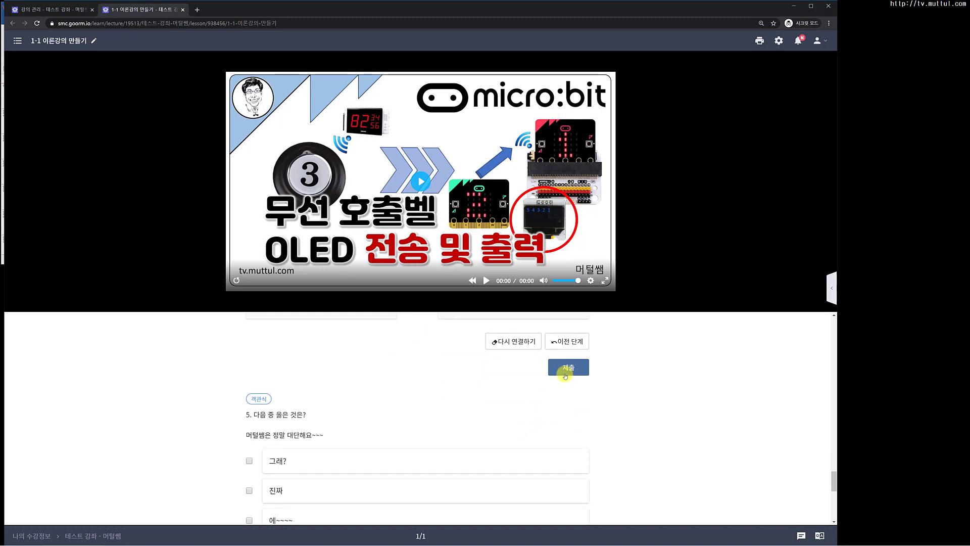
left_click(565, 376)
scroll(409, 379, "up", 2)
scroll(430, 414, "down", 1)
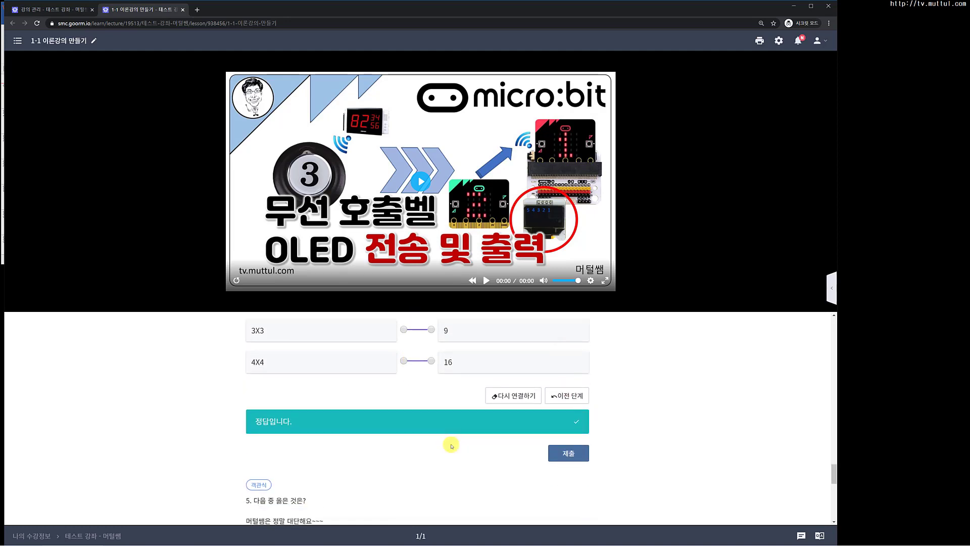
Submit the multiple-choice question with "맞아요~!" checked, and resubmit it with "아니지 무지무지 대단해요~~" checked as well.
scroll(451, 446, "down", 7)
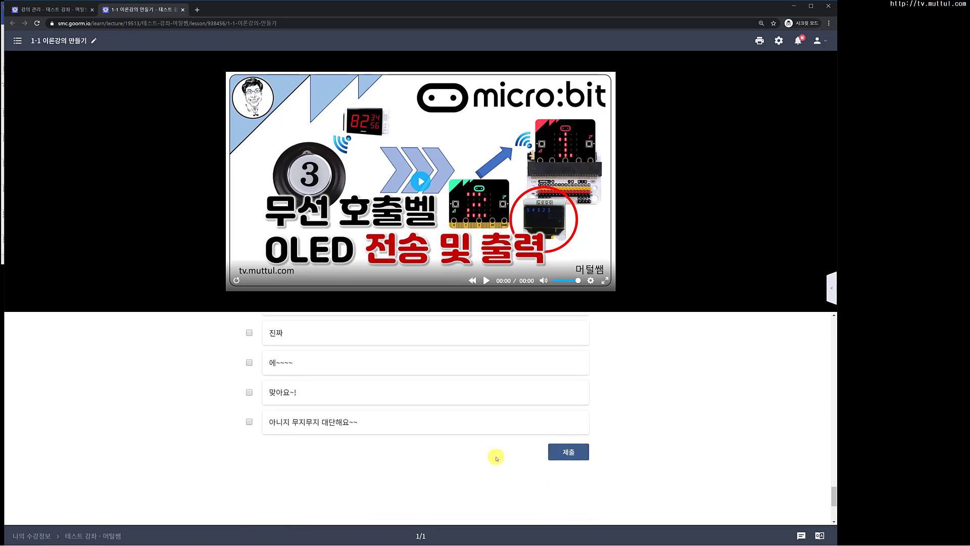
scroll(490, 458, "up", 1)
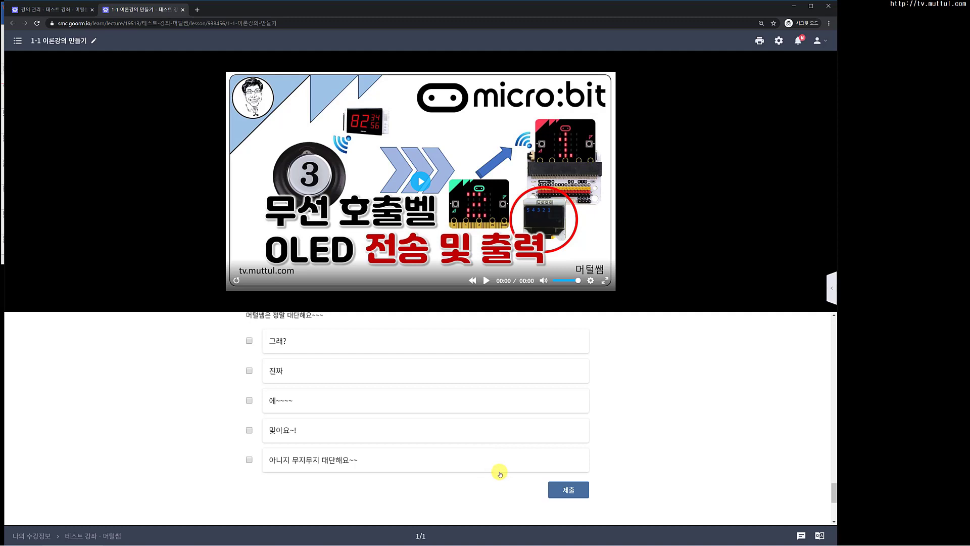
scroll(437, 461, "up", 1)
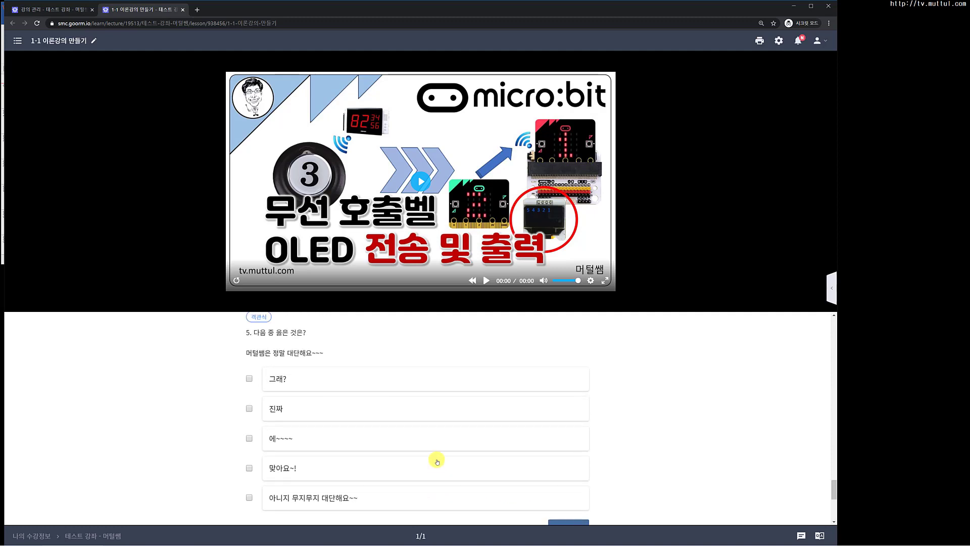
left_click(250, 468)
scroll(336, 461, "down", 2)
left_click(573, 450)
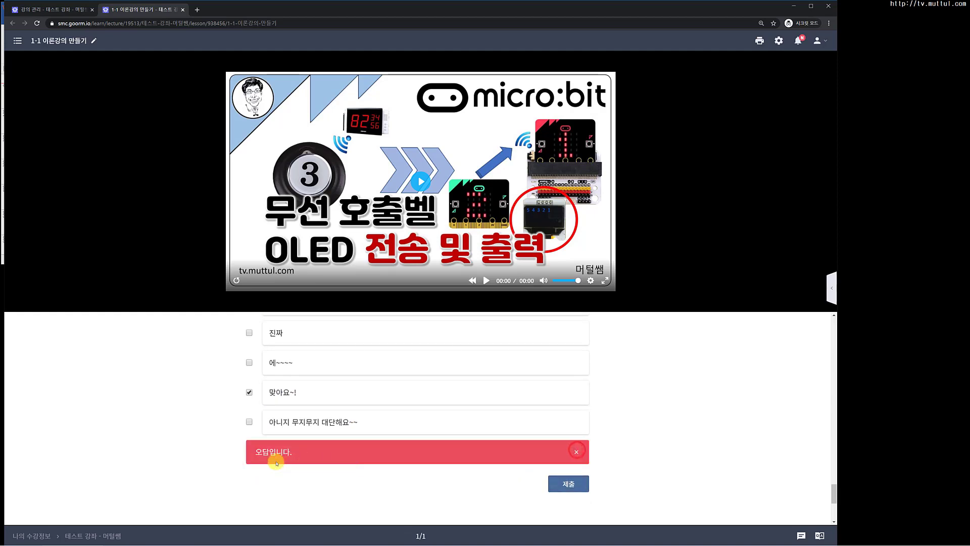
left_click(248, 421)
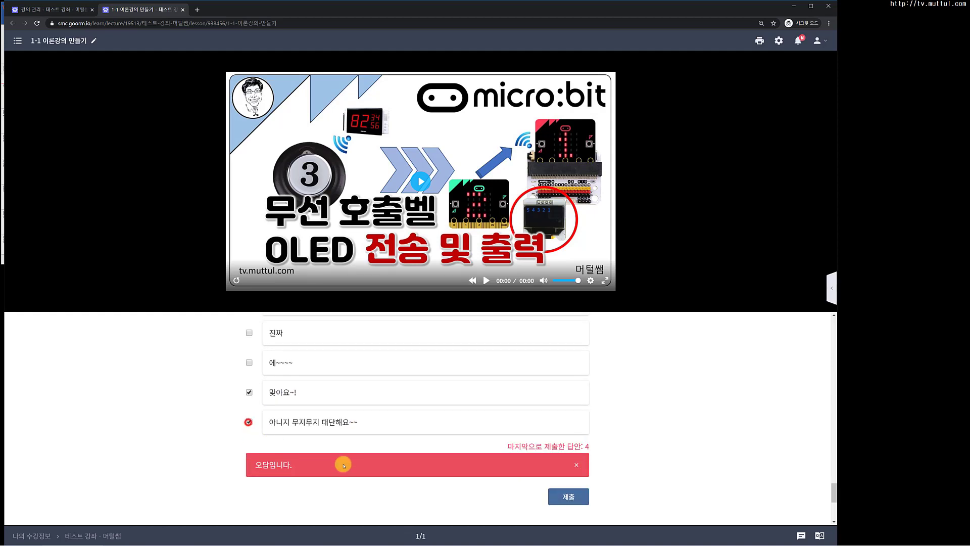
left_click(568, 498)
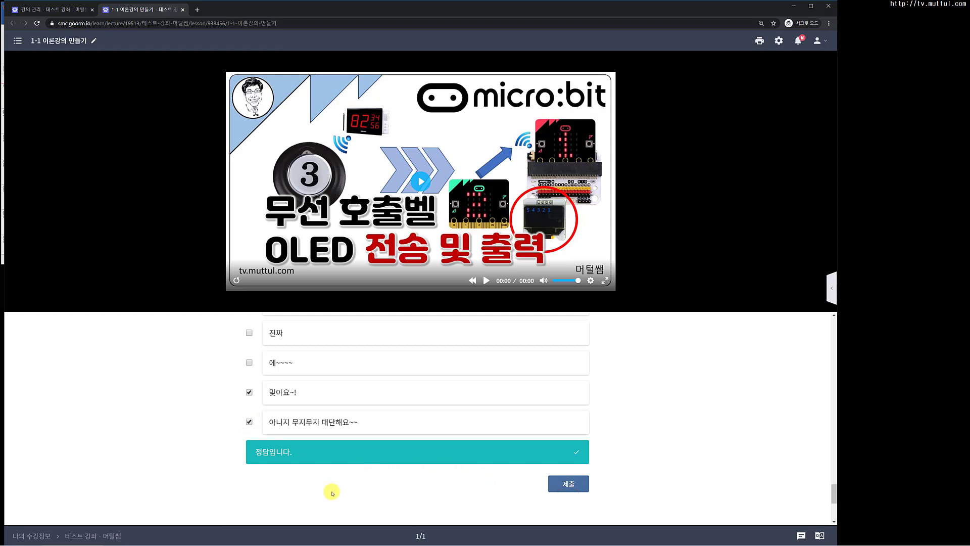
Close the learner preview of the 1-1 이론강의 만들기 lesson, discarding unsaved changes, and open the course's achievement view (성취도 보기).
scroll(348, 486, "down", 2)
scroll(346, 484, "up", 3)
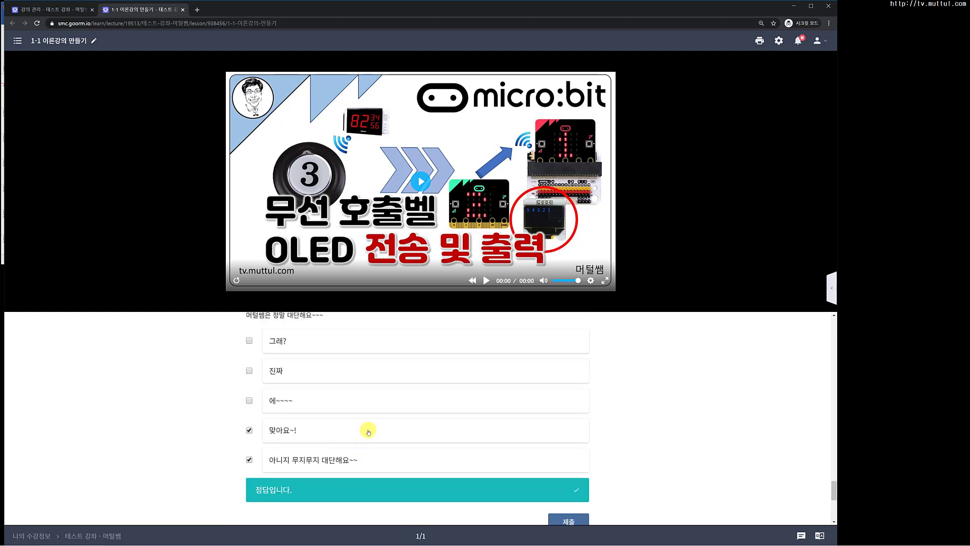
scroll(359, 444, "down", 4)
scroll(379, 390, "up", 3)
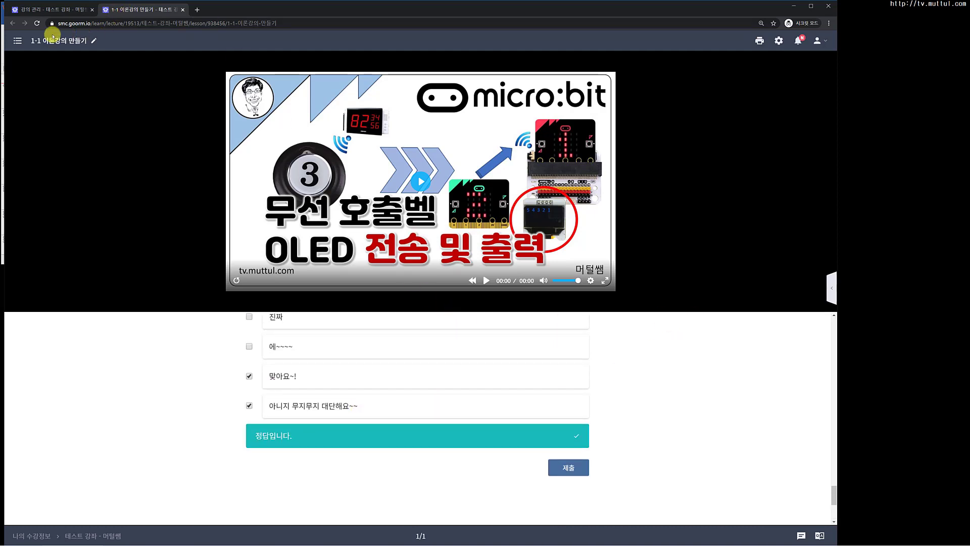
left_click(181, 10)
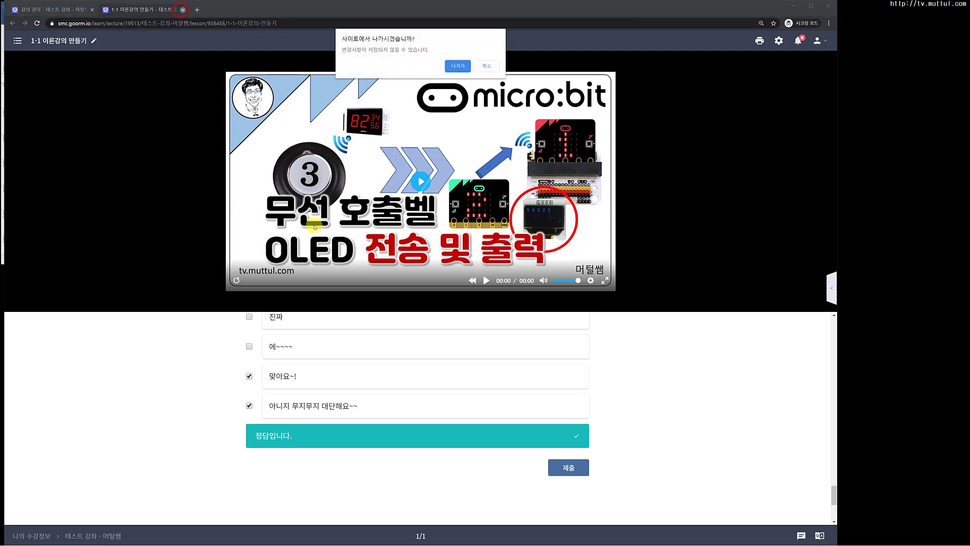
left_click(453, 66)
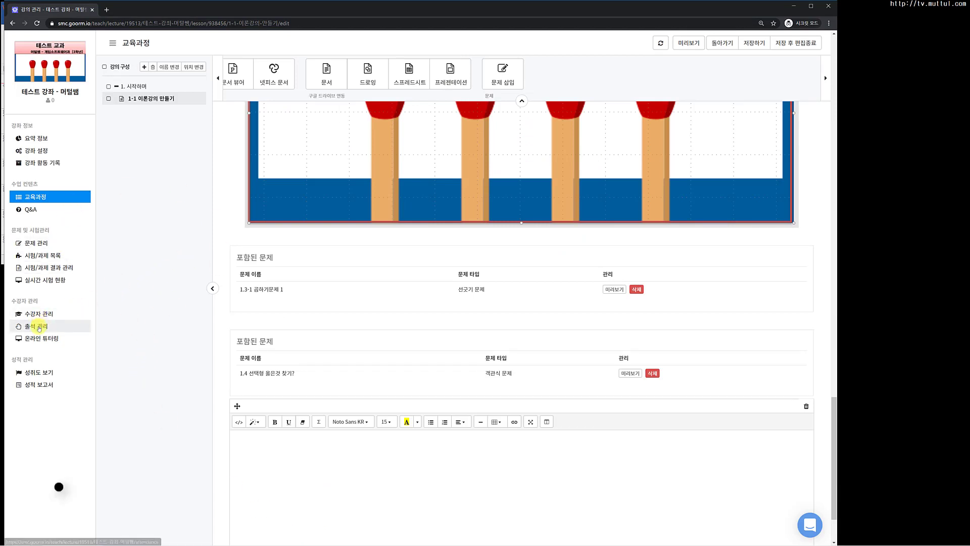
left_click(44, 374)
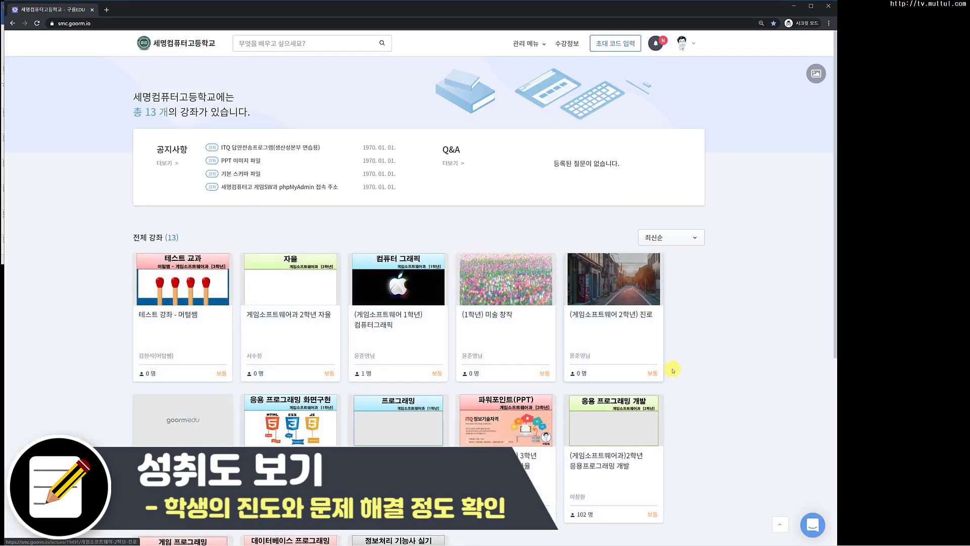
Return to the school channel's home page and apply for enrolment in the 테스트 강좌 course.
left_click(159, 36)
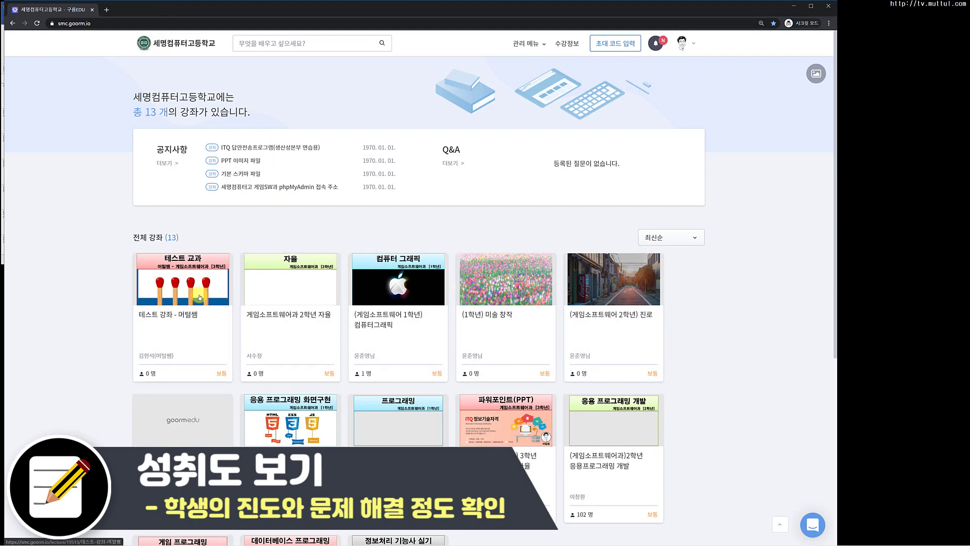
left_click(160, 279)
left_click(569, 211)
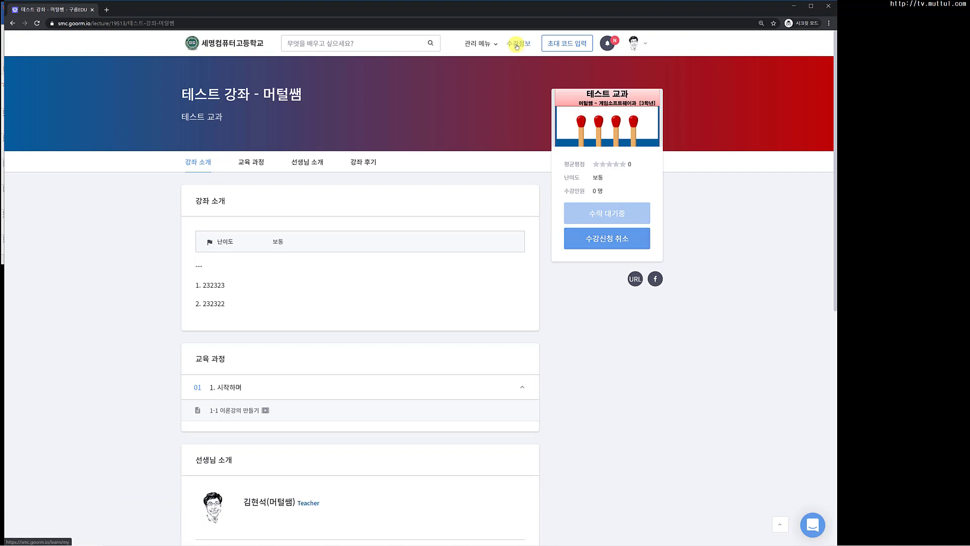
Accept the pending enrolment request in the learner management (수강자 관리) of the 테스트 강좌 course.
left_click(477, 45)
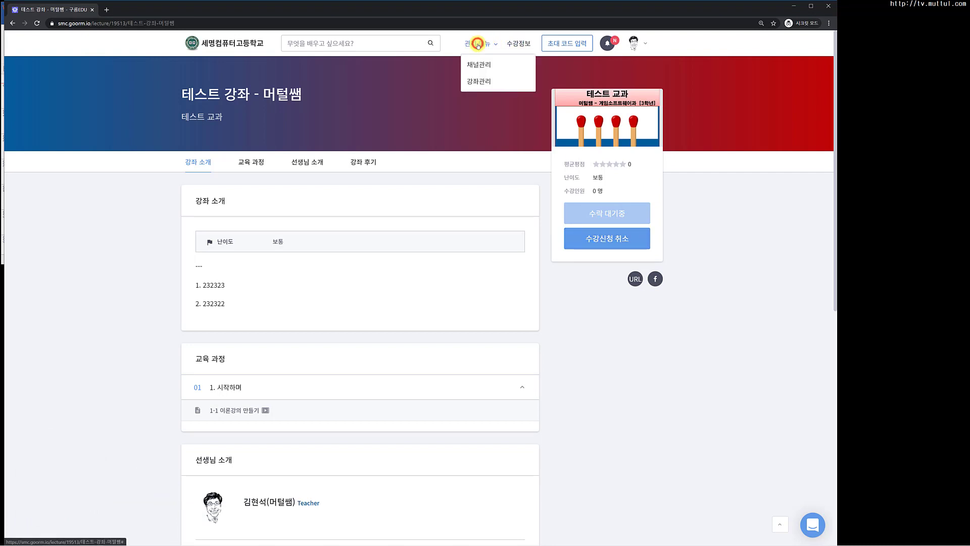
left_click(477, 82)
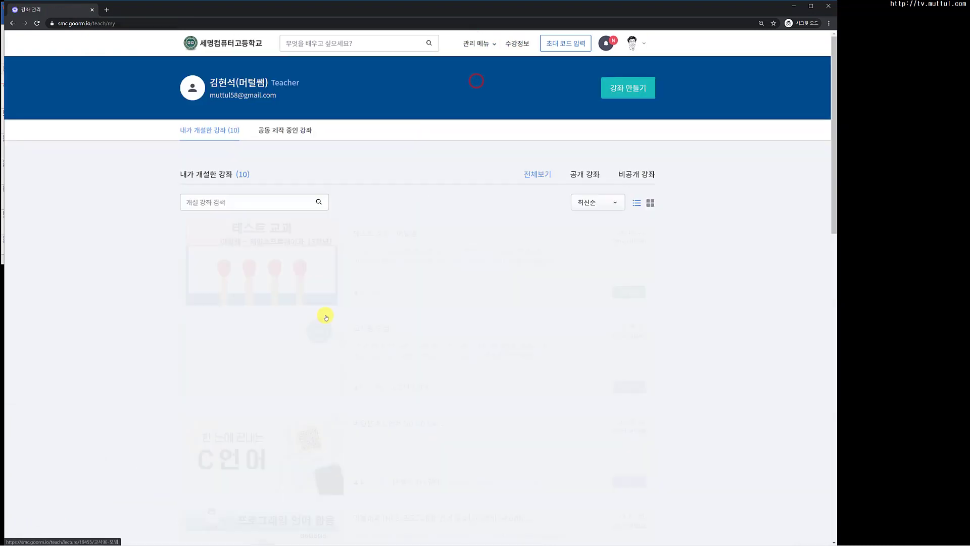
left_click(518, 282)
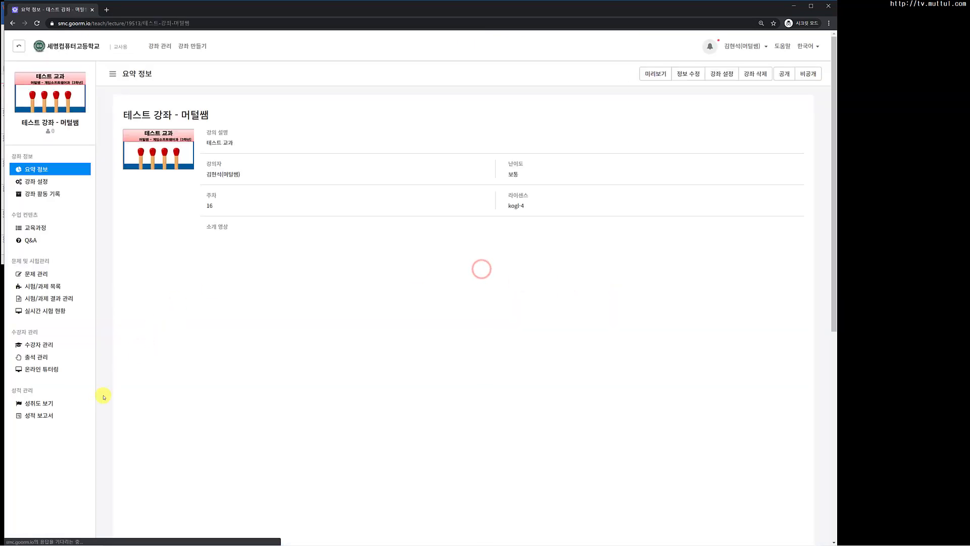
left_click(38, 346)
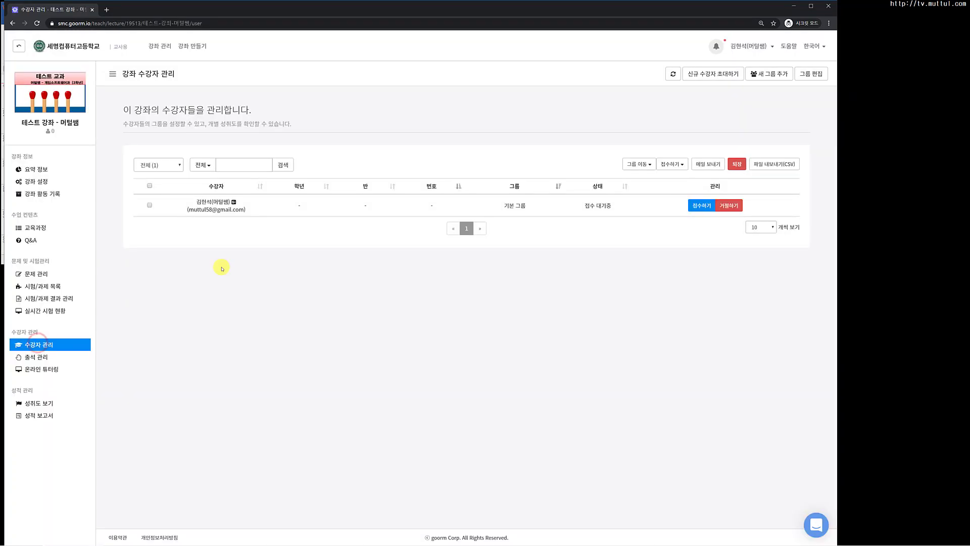
left_click(702, 205)
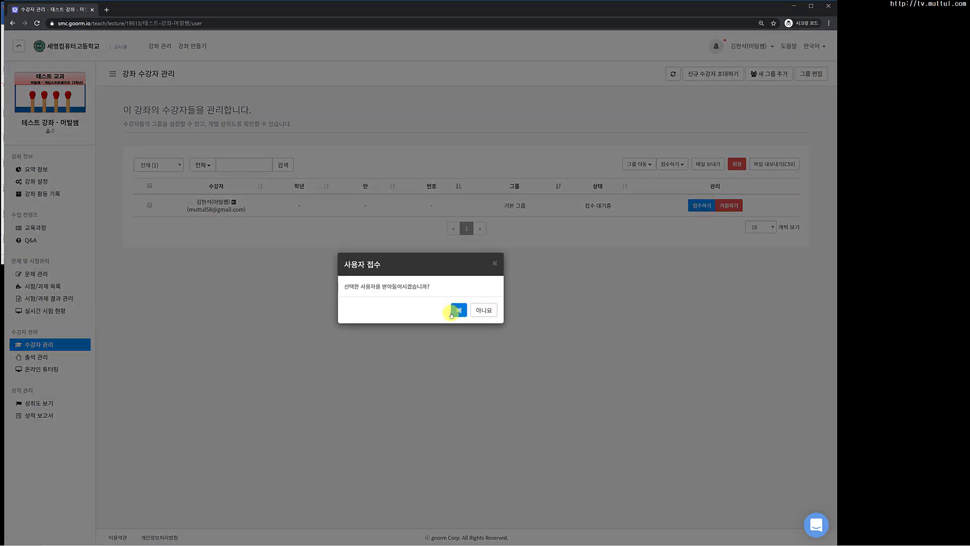
left_click(458, 311)
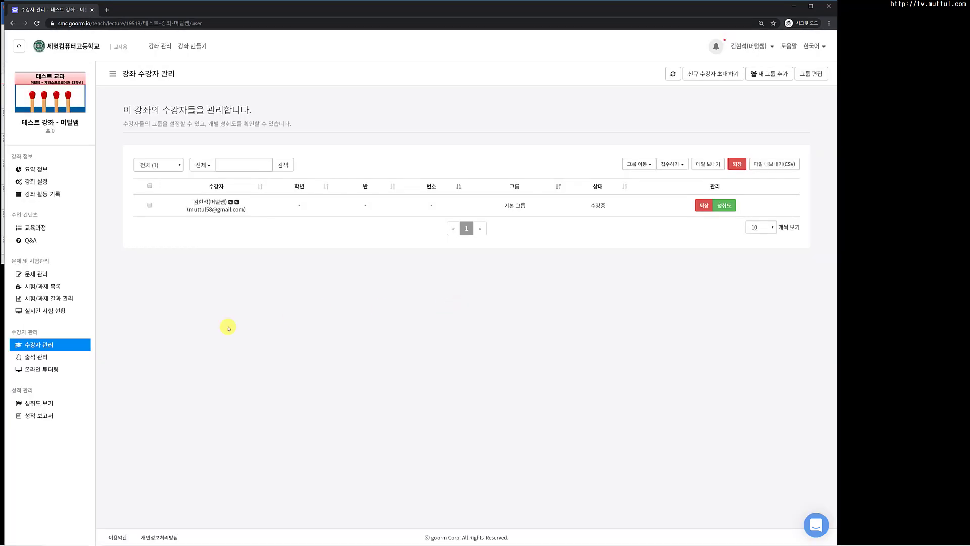
View the course's attendance management (출석 관리), and examine the learner's lesson completion in the achievement view (성취도 보기).
left_click(59, 357)
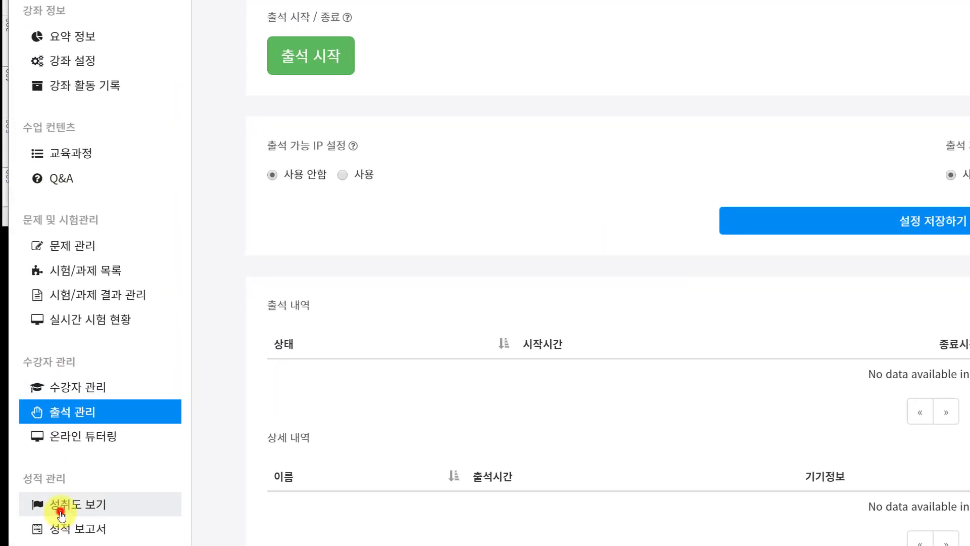
left_click(61, 511)
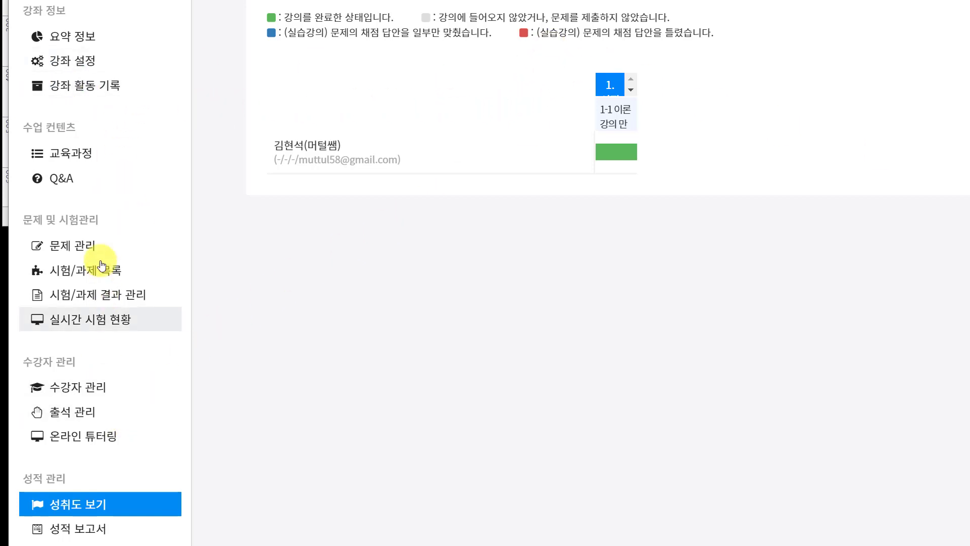
scroll(157, 193, "up", 1)
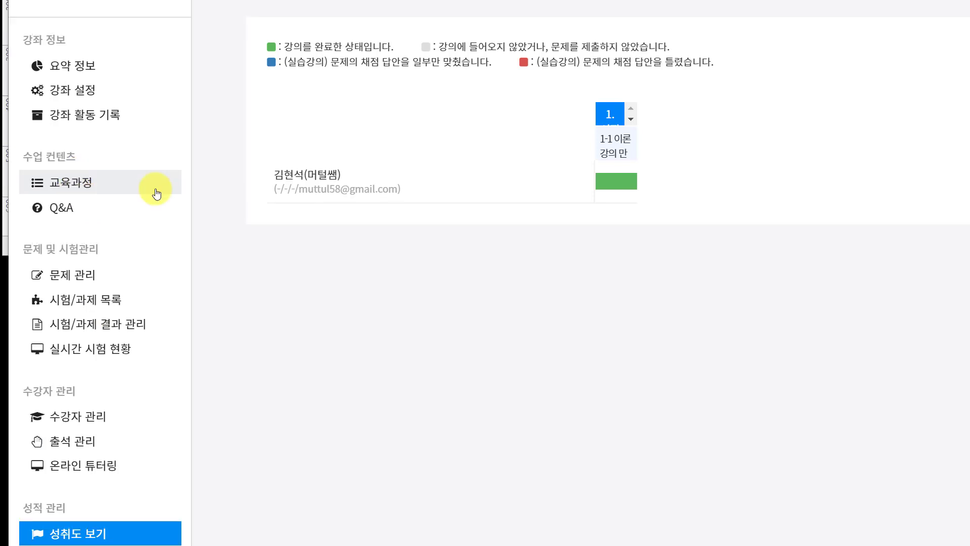